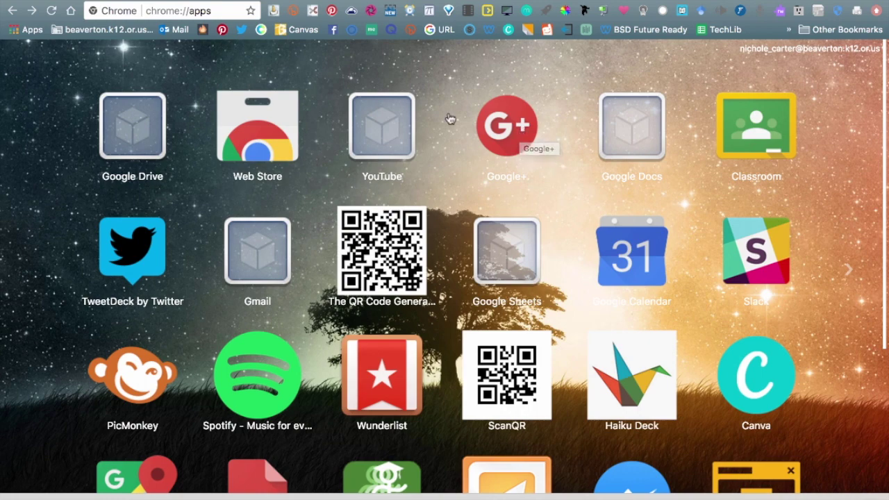
# Step: Navigate Chrome to drive.google.com using the address bar autocomplete for 'drive'
pyautogui.click(224, 11)
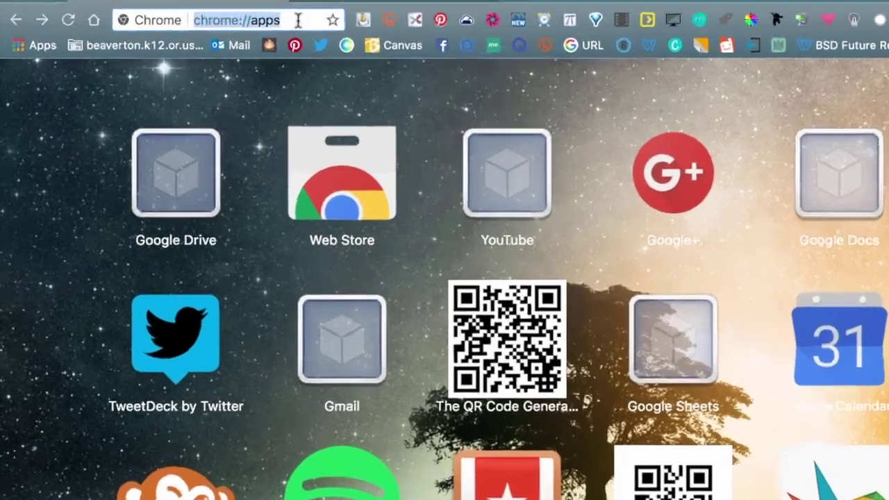
pyautogui.write('drive.google.com')
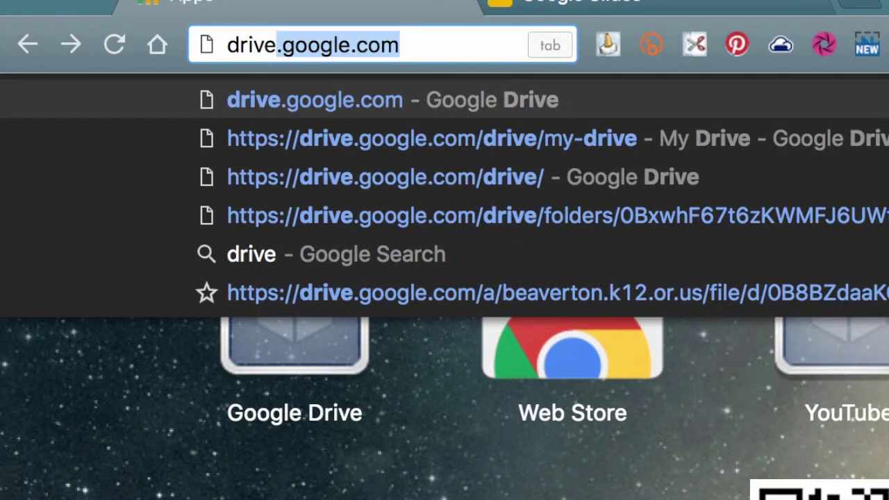
pyautogui.press('Right')
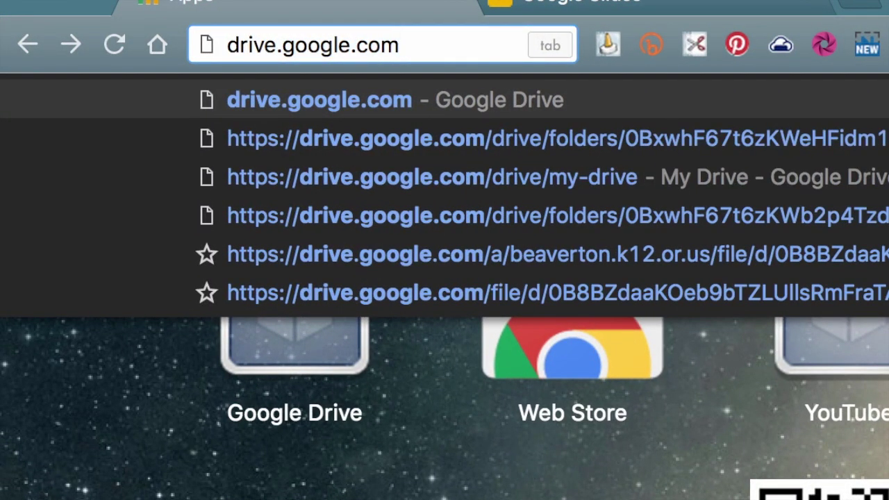
pyautogui.press('Return')
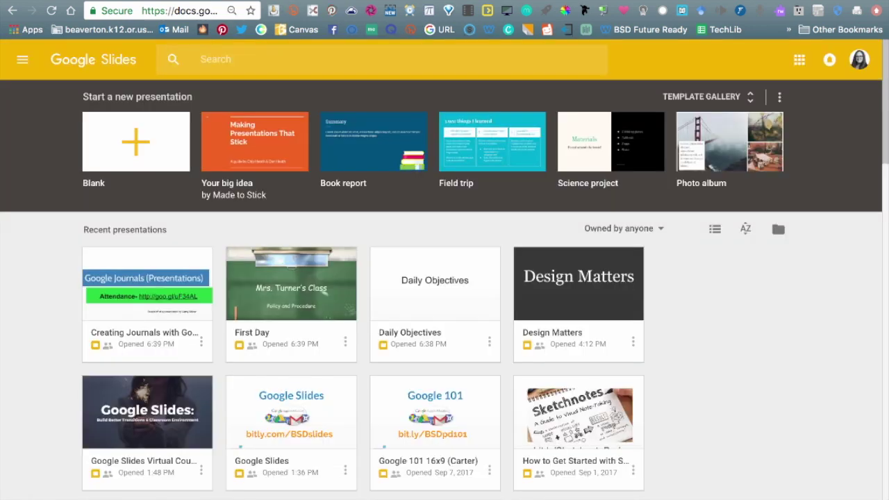
# Step: Scroll through the recent presentations on the Google Slides home page
pyautogui.scroll(-3, 492, 405)
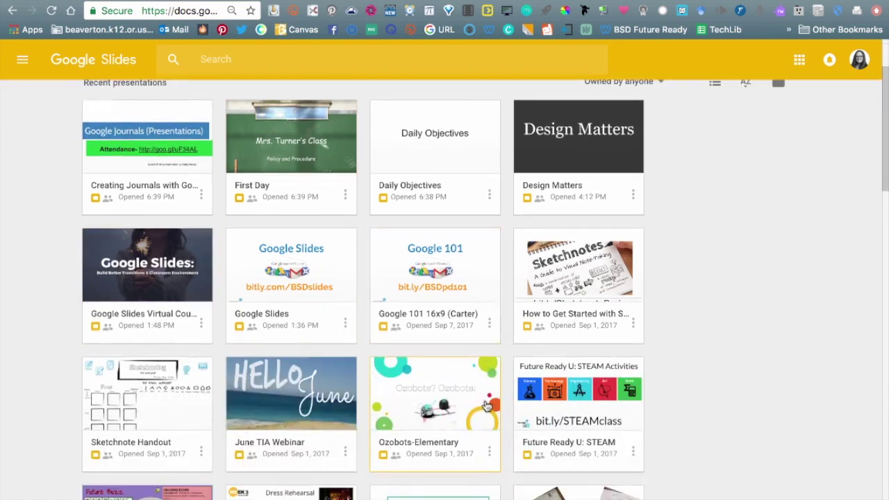
pyautogui.scroll(-2, 488, 407)
pyautogui.scroll(5, 486, 403)
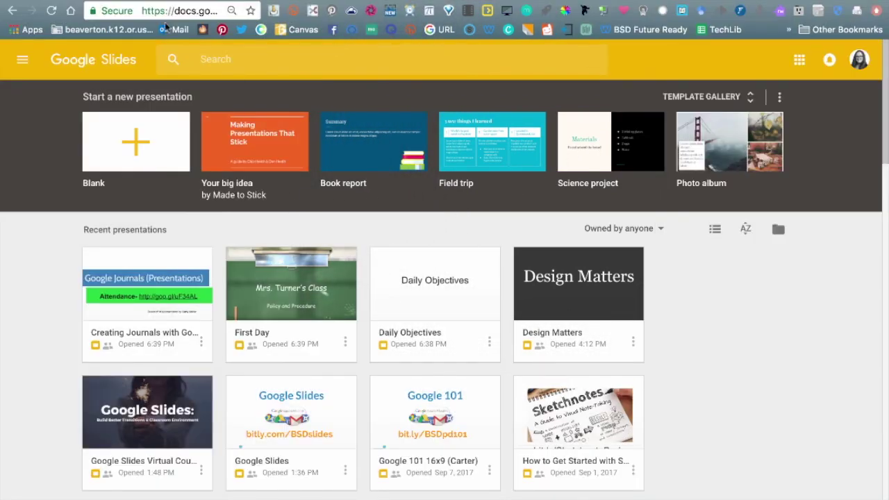
# Step: Switch back to Google Drive and open the Test folder from the My Drive list
pyautogui.click(148, 2)
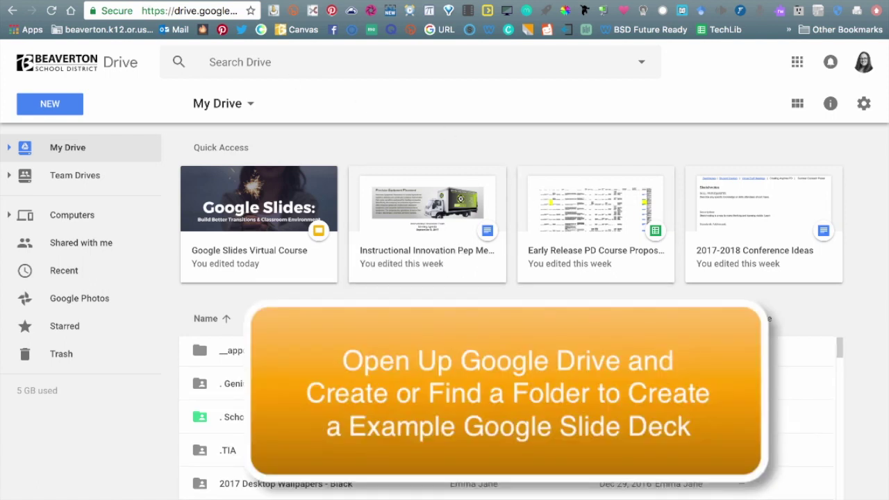
pyautogui.scroll(-15, 507, 312)
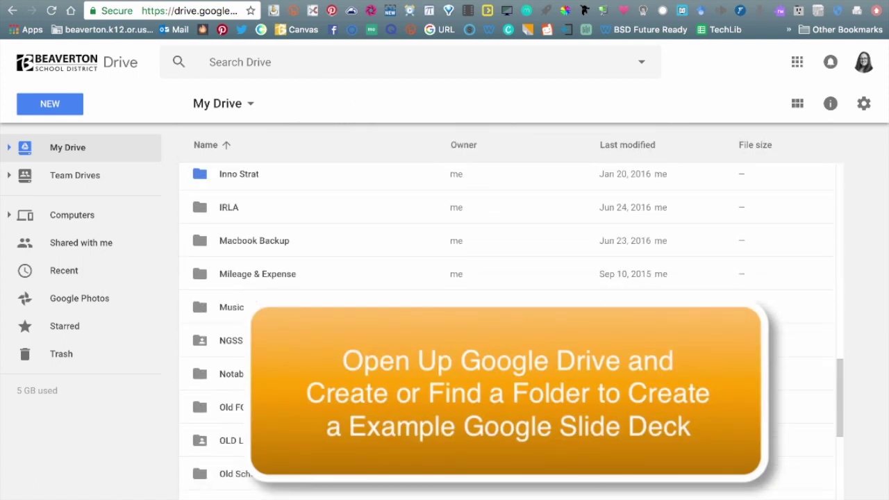
pyautogui.scroll(-10, 507, 313)
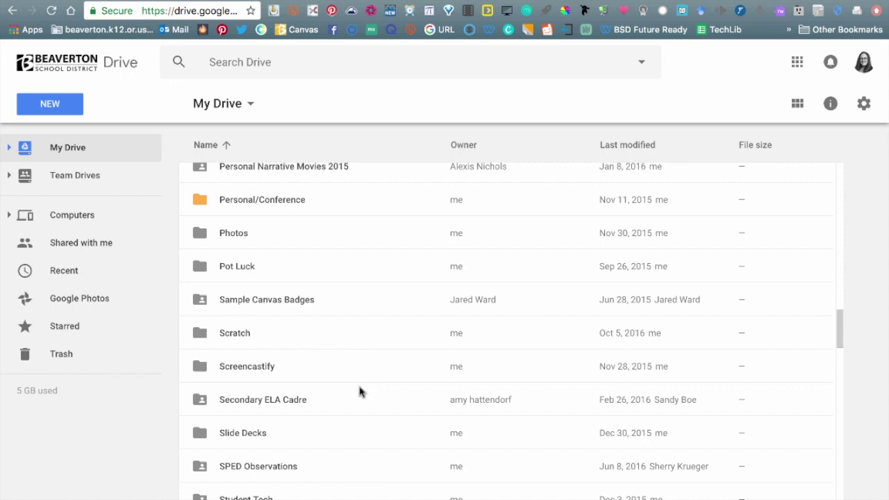
pyautogui.scroll(-1, 349, 400)
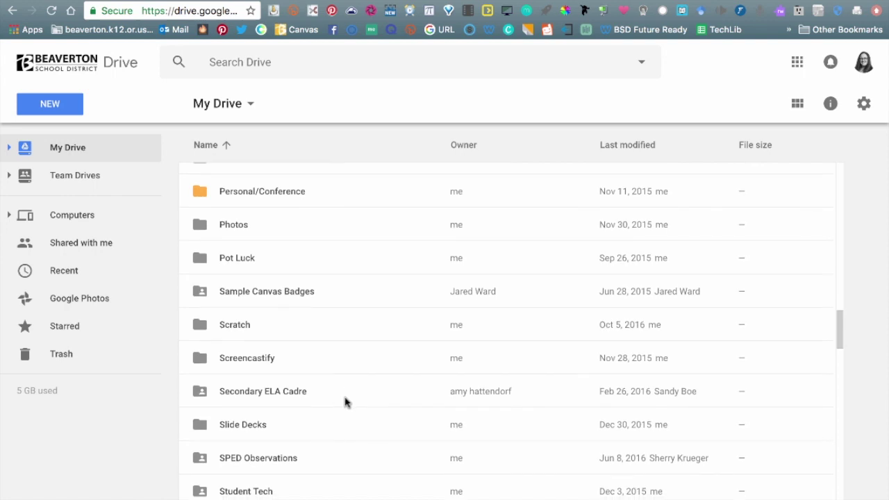
pyautogui.scroll(-5, 331, 405)
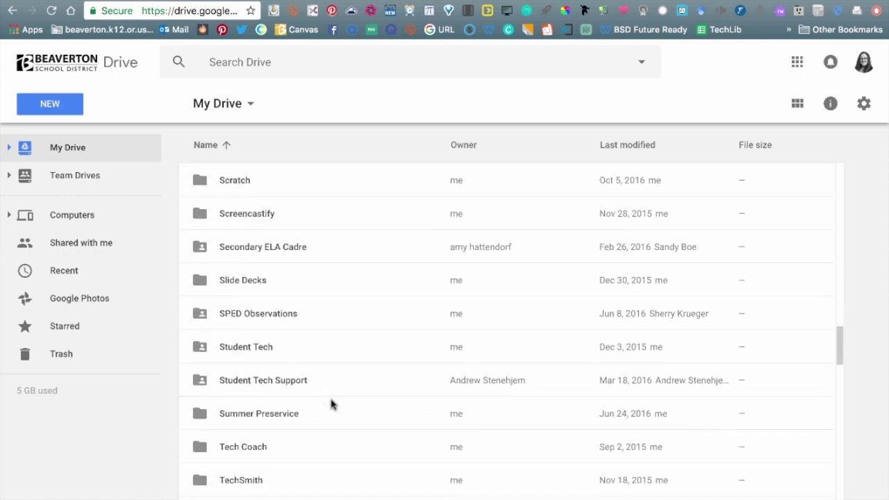
pyautogui.scroll(-5, 331, 405)
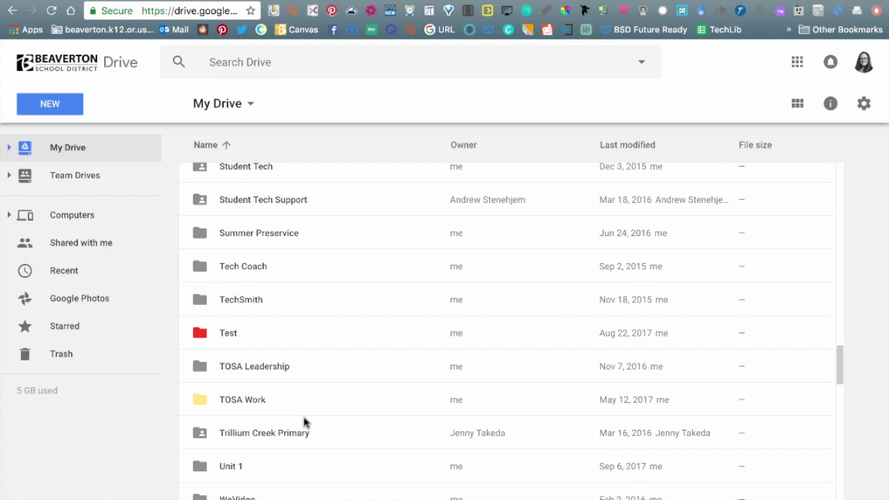
pyautogui.doubleClick(273, 346)
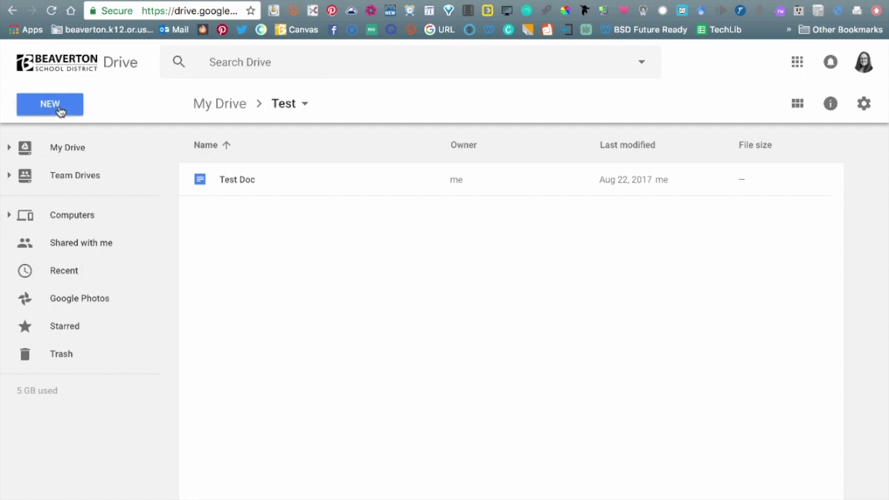
# Step: Create a new Google Slides blank presentation in the Test folder from the NEW menu
pyautogui.click(60, 109)
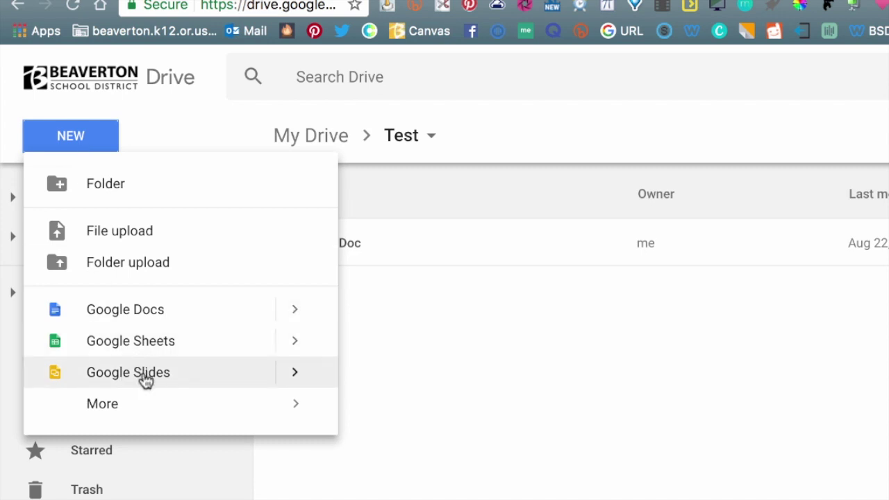
pyautogui.click(299, 373)
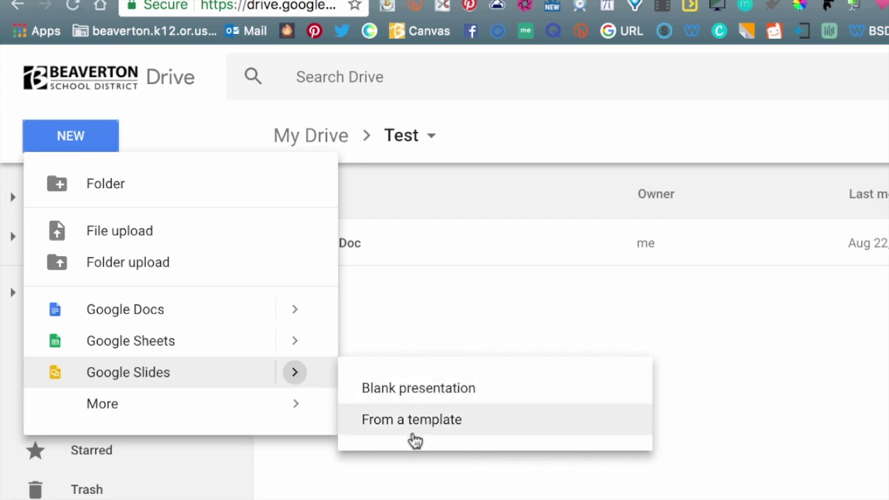
pyautogui.click(400, 391)
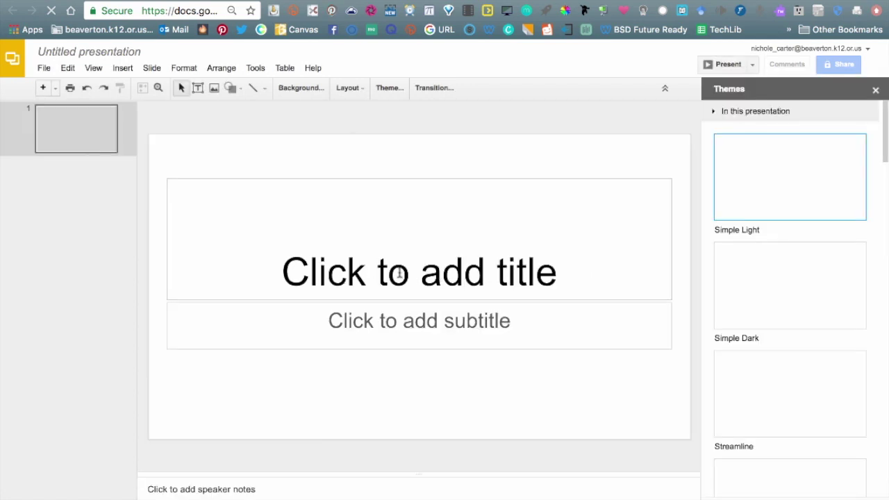
# Step: Type 'Daily Objectives' as the slide title and close the Themes panel
pyautogui.click(370, 272)
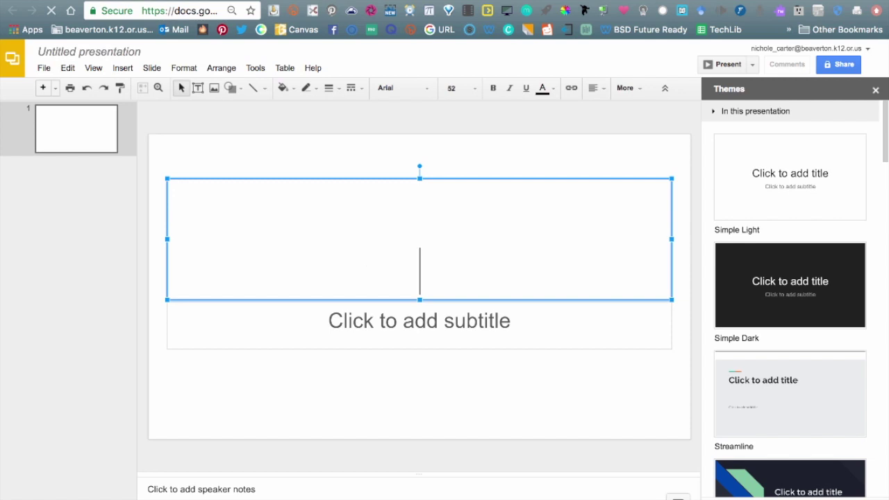
pyautogui.write('Daily Objectives')
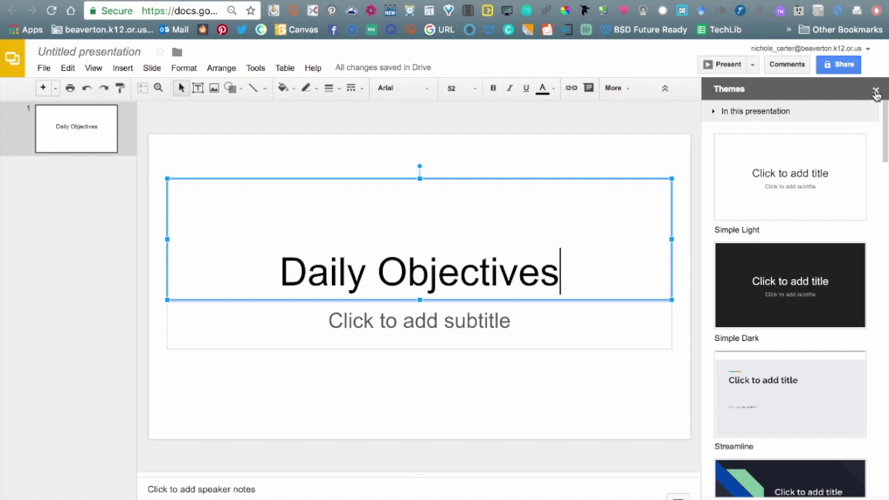
pyautogui.click(876, 92)
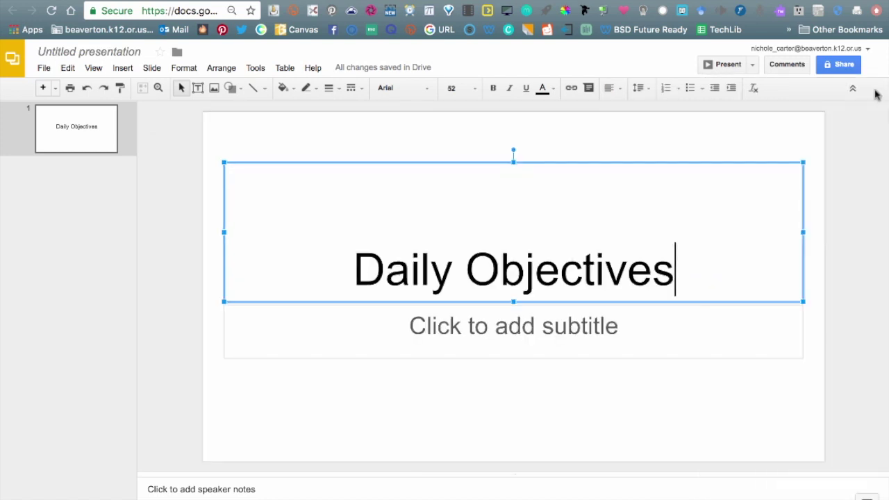
# Step: Select the empty subtitle box without editing its text
pyautogui.click(685, 360)
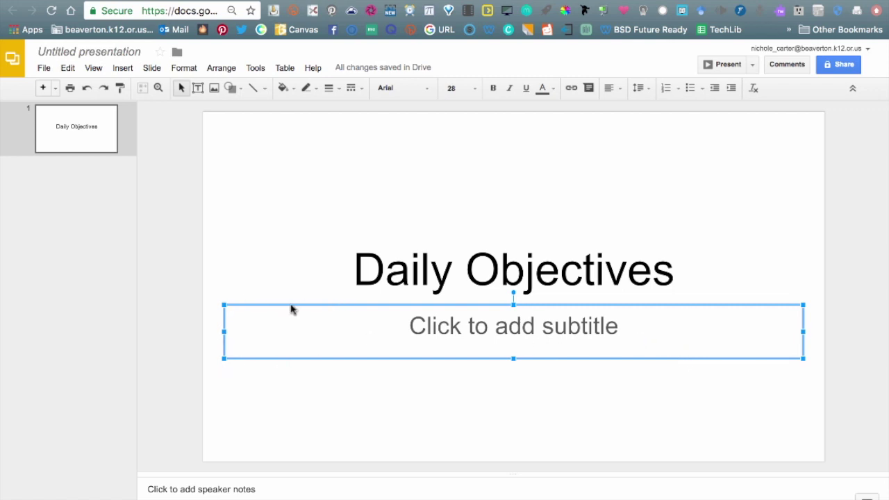
pyautogui.click(433, 325)
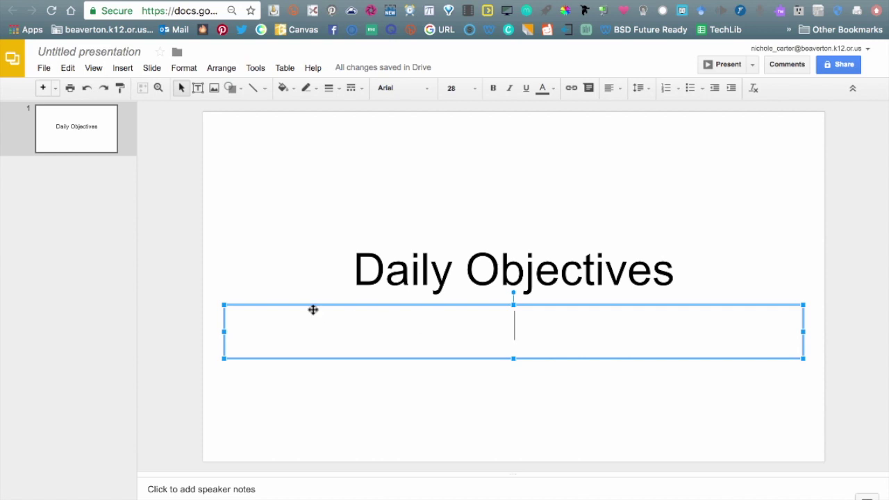
pyautogui.click(260, 280)
pyautogui.click(230, 330)
pyautogui.click(257, 306)
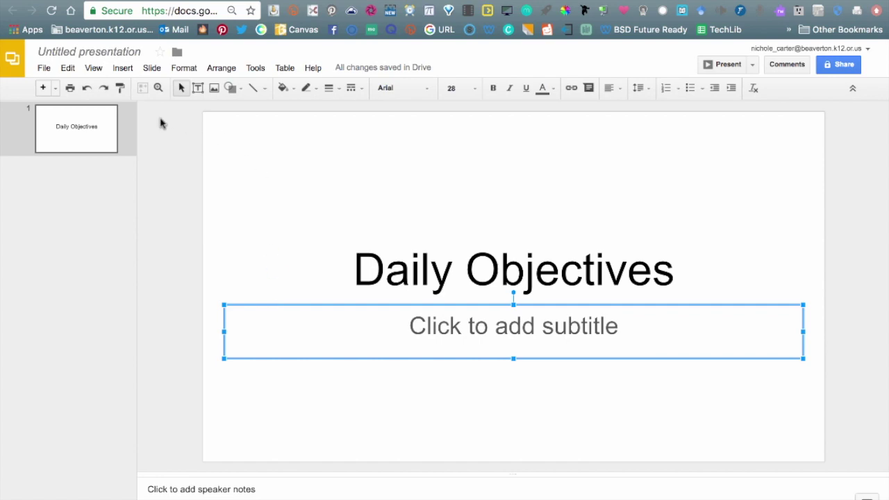
# Step: Delete the empty subtitle box and name the file 'Daily Objectives'
pyautogui.click(68, 67)
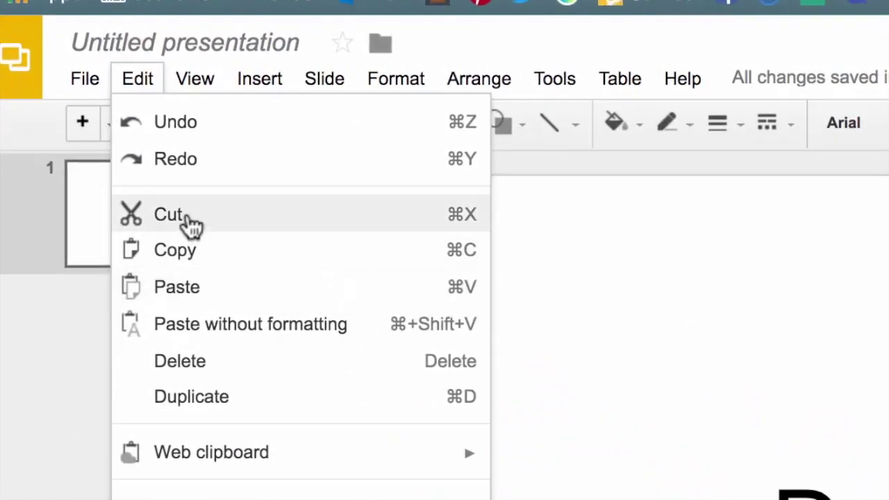
pyautogui.click(145, 324)
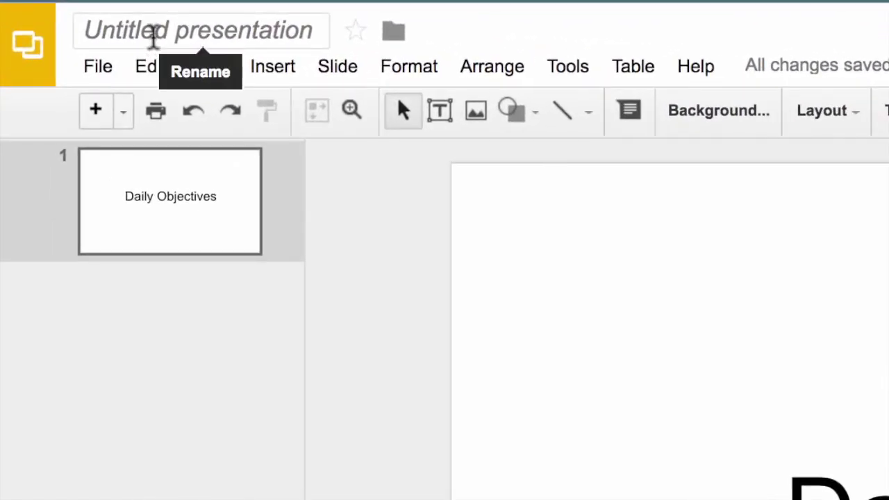
pyautogui.click(151, 33)
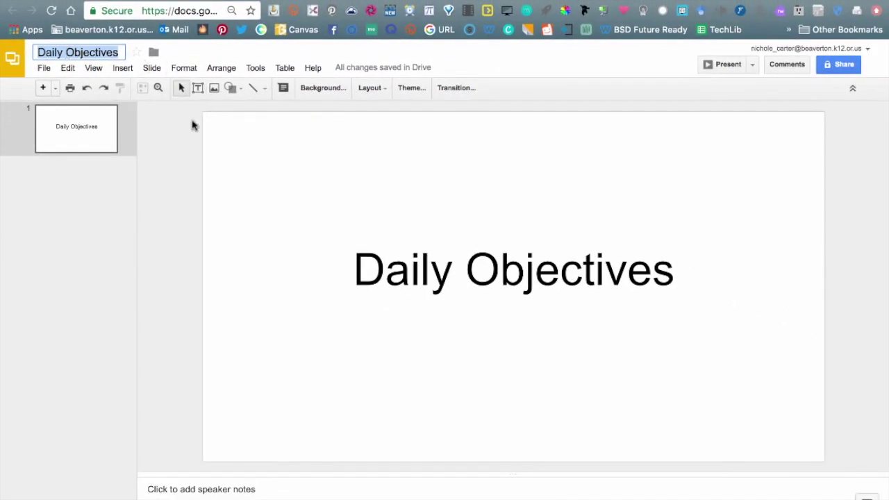
pyautogui.press('Return')
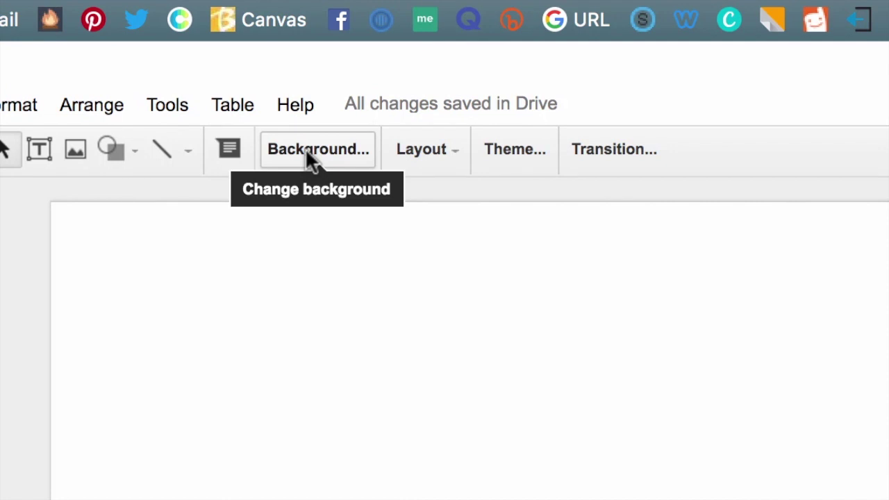
# Step: Set the title slide's background colour to the teal theme swatch
pyautogui.click(307, 150)
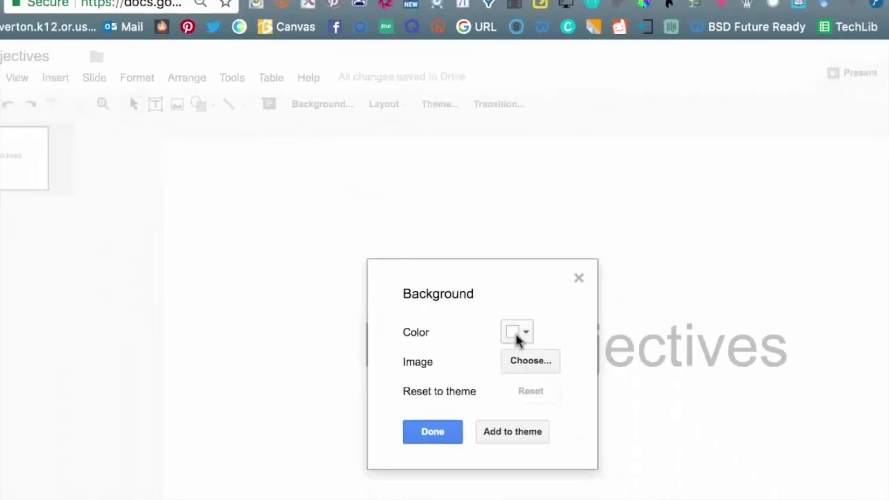
pyautogui.click(473, 260)
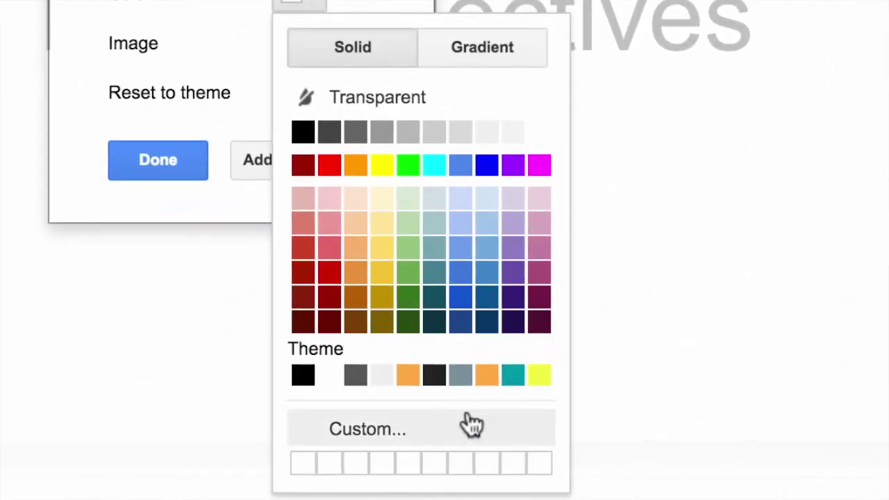
pyautogui.click(514, 379)
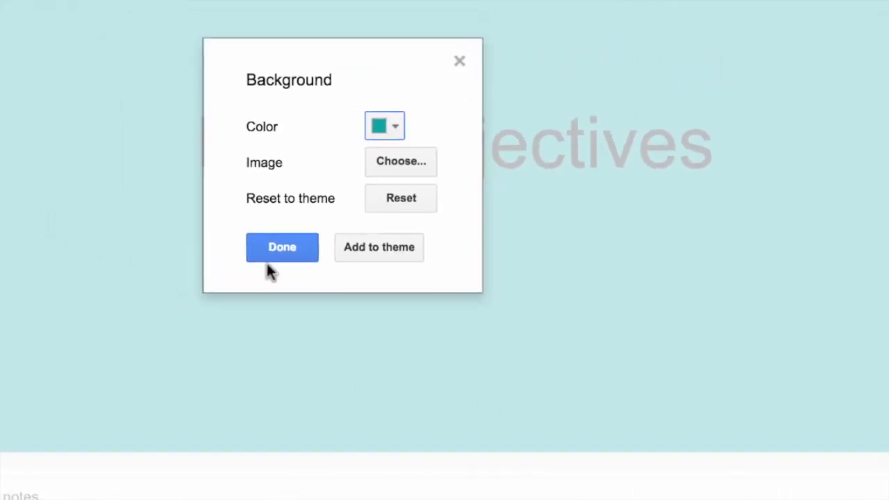
pyautogui.click(158, 160)
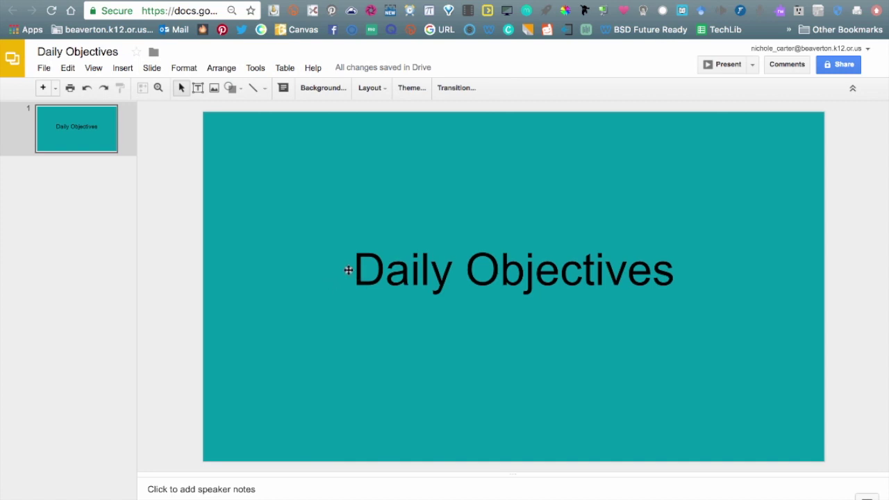
# Step: Change all of the 'Daily Objectives' title text colour to white
pyautogui.click(386, 271)
pyautogui.hotkey('ctrl', 'a')
pyautogui.hotkey('ctrl', 'c')
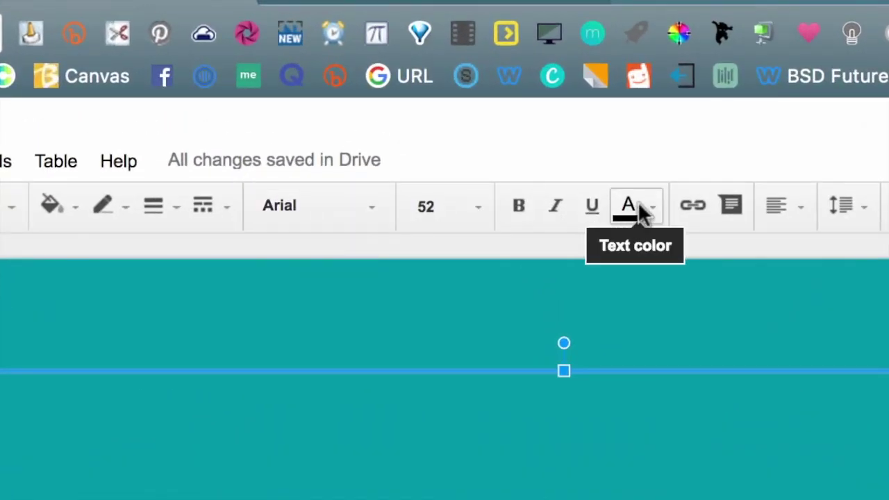
pyautogui.click(642, 213)
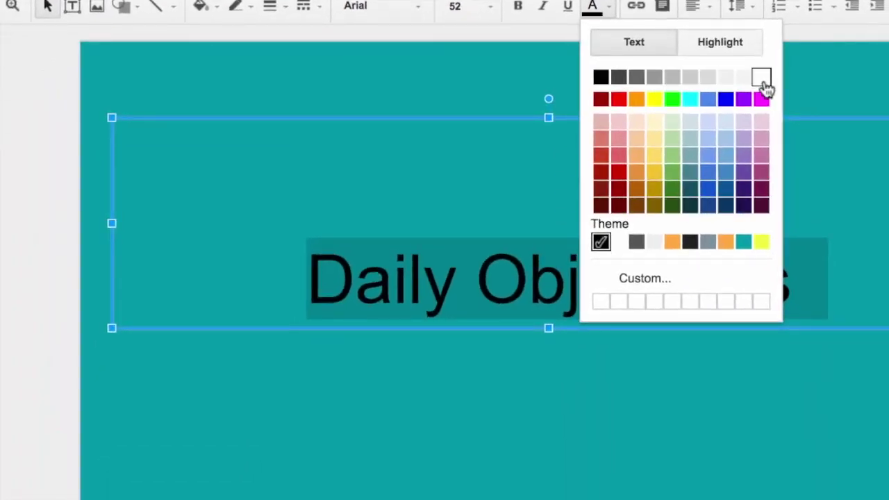
pyautogui.click(762, 79)
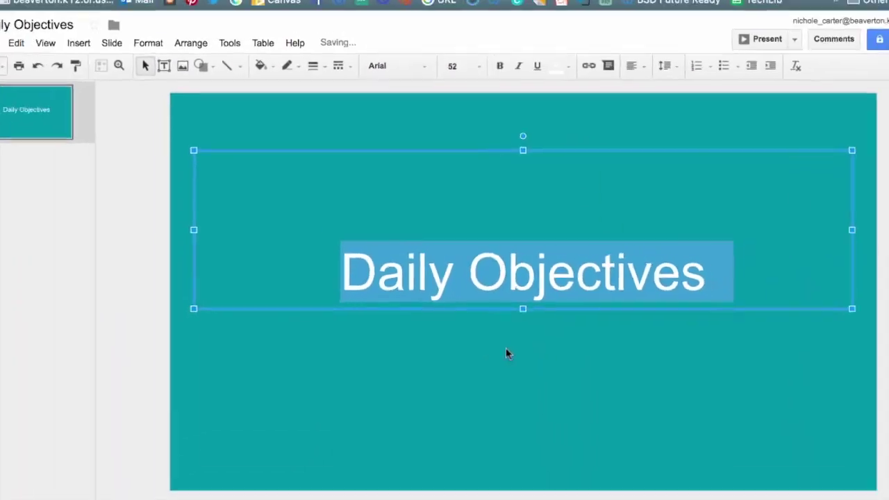
pyautogui.click(506, 354)
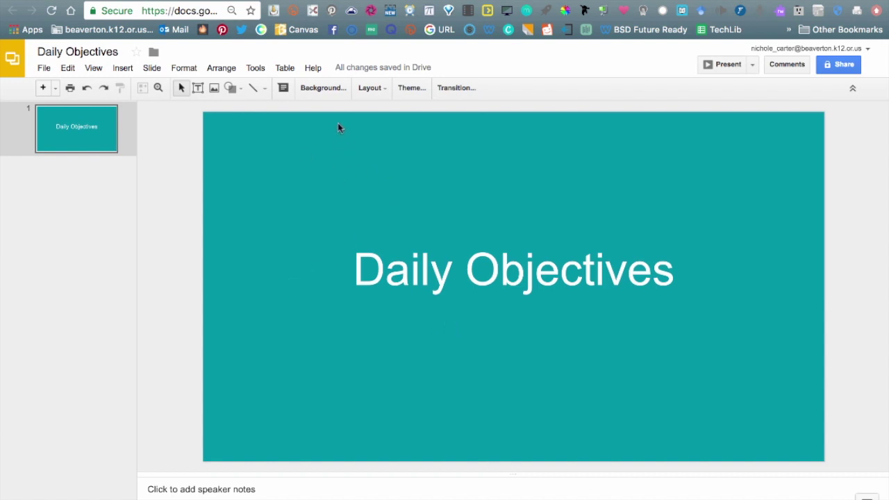
# Step: Reset the slide background to plain white
pyautogui.click(324, 88)
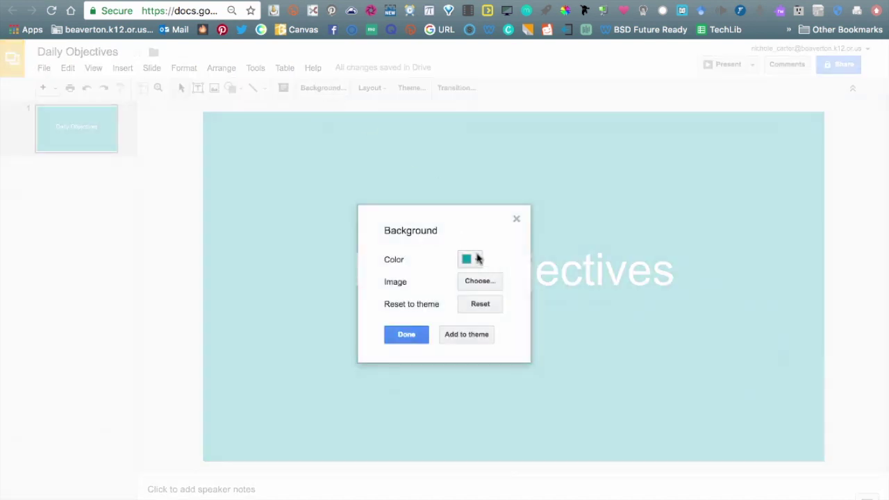
pyautogui.click(477, 258)
pyautogui.click(581, 321)
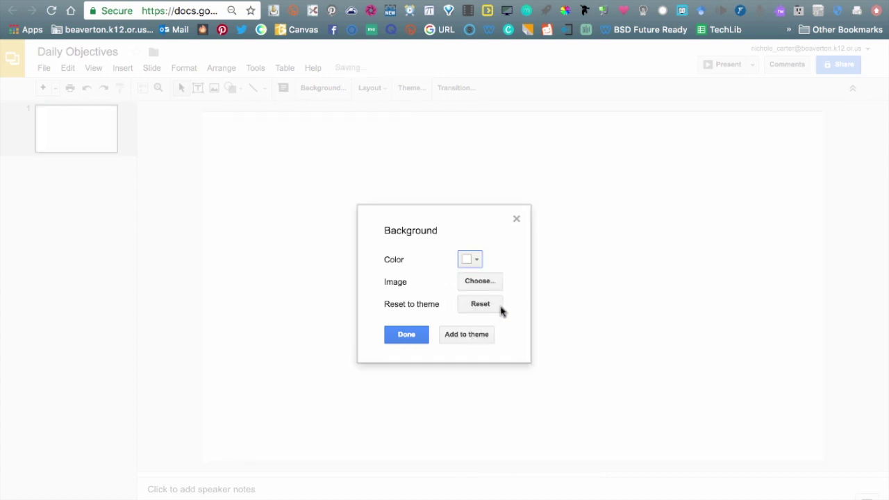
pyautogui.click(403, 337)
# Step: Change the 'Daily Objectives' title text colour back to black
pyautogui.click(494, 259)
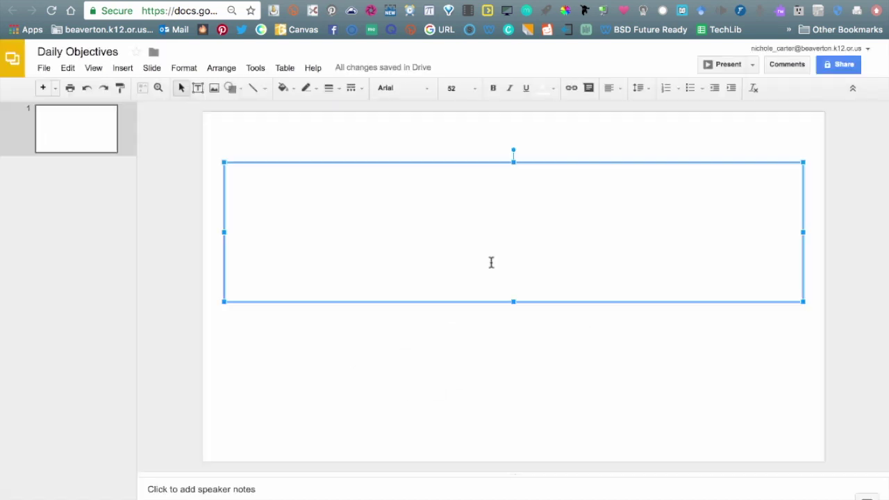
pyautogui.hotkey('ctrl', 'v')
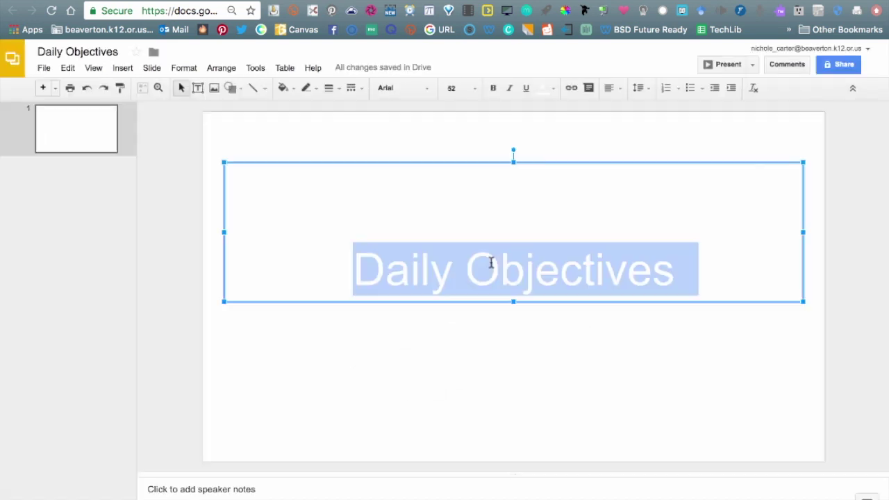
pyautogui.click(552, 89)
pyautogui.click(547, 134)
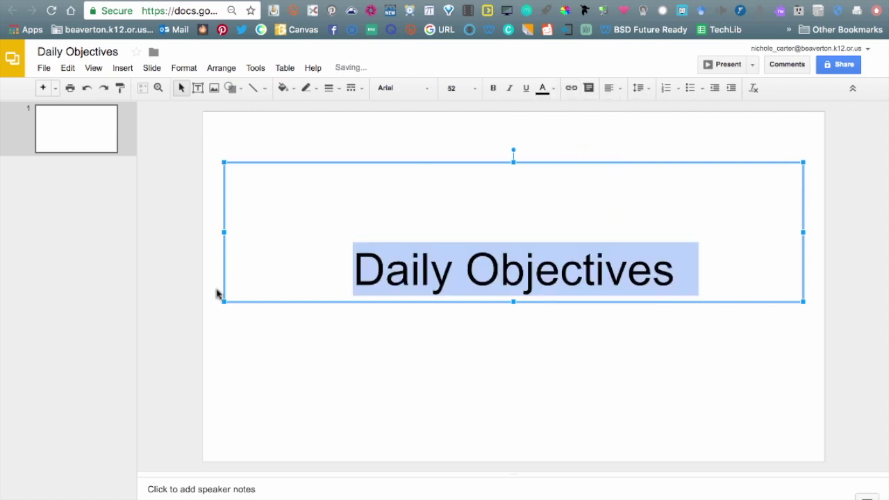
pyautogui.click(231, 353)
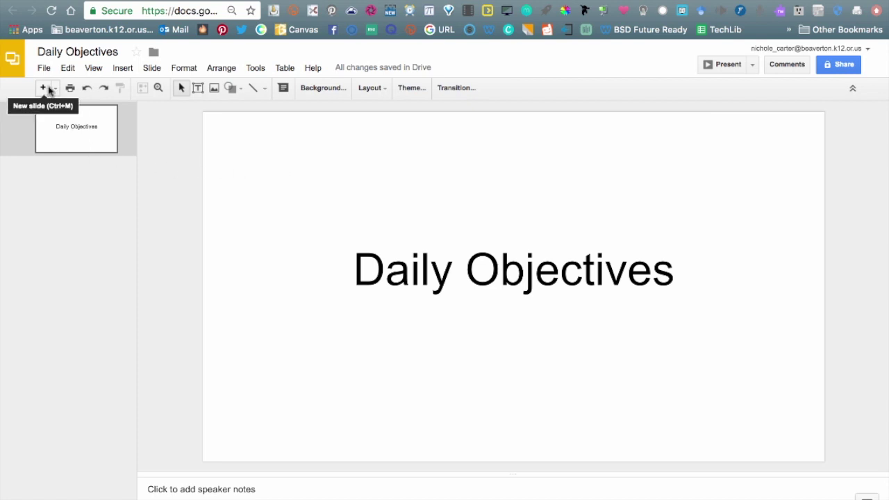
# Step: Insert a new slide with the Main point layout from the New slide menu
pyautogui.click(55, 89)
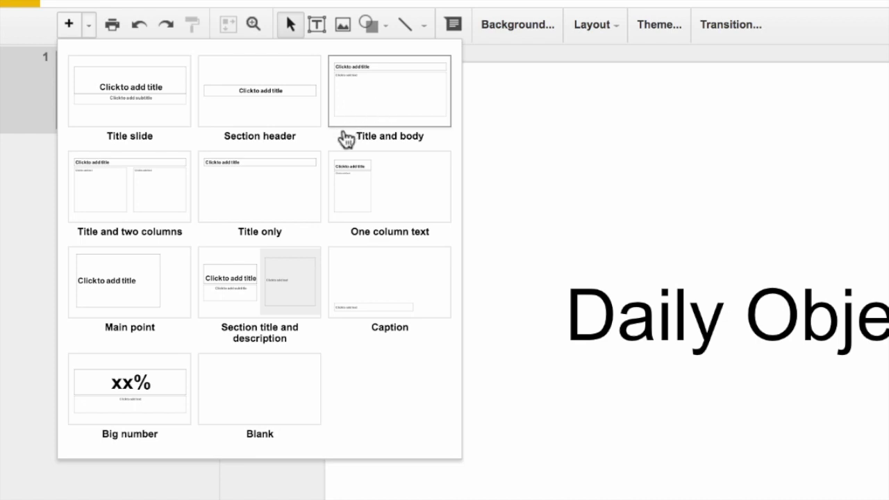
pyautogui.click(120, 308)
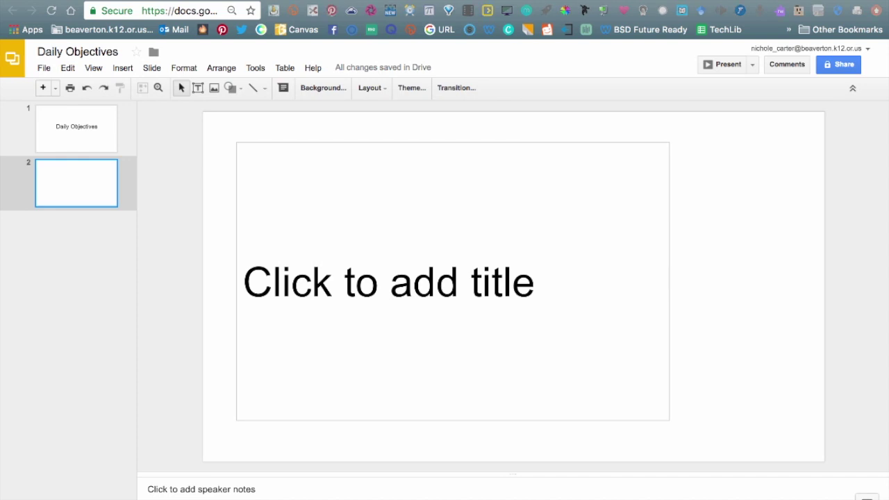
# Step: Paste the Outside the Window weather prompt into slide 2's text box and size it to 24 pt
pyautogui.click(556, 359)
pyautogui.write('Outside the Window: What’s the weather outside your window doing right now? If that’s not inspiring, what’s the weather like somewhere you wish you could be?')
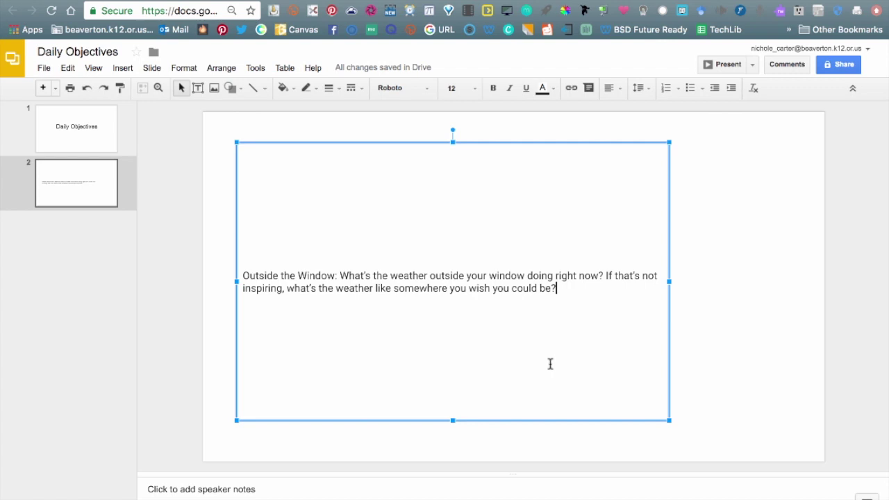
pyautogui.moveTo(558, 289); pyautogui.dragTo(241, 276)
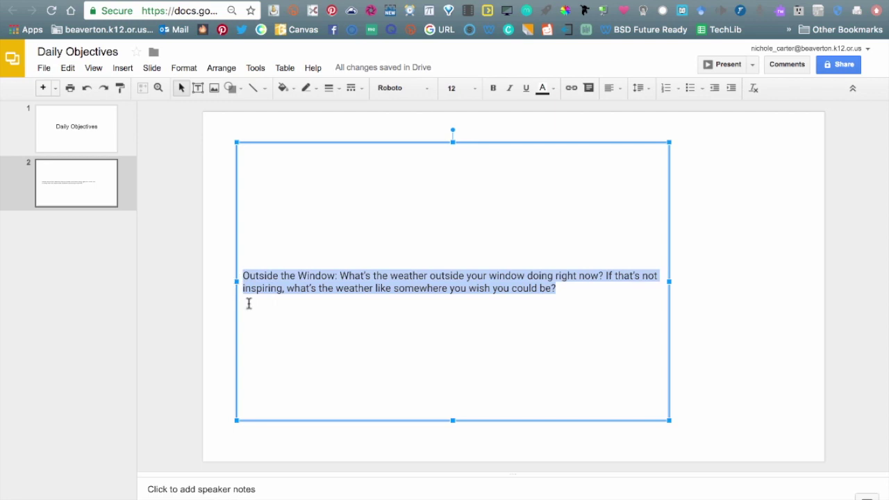
pyautogui.click(475, 89)
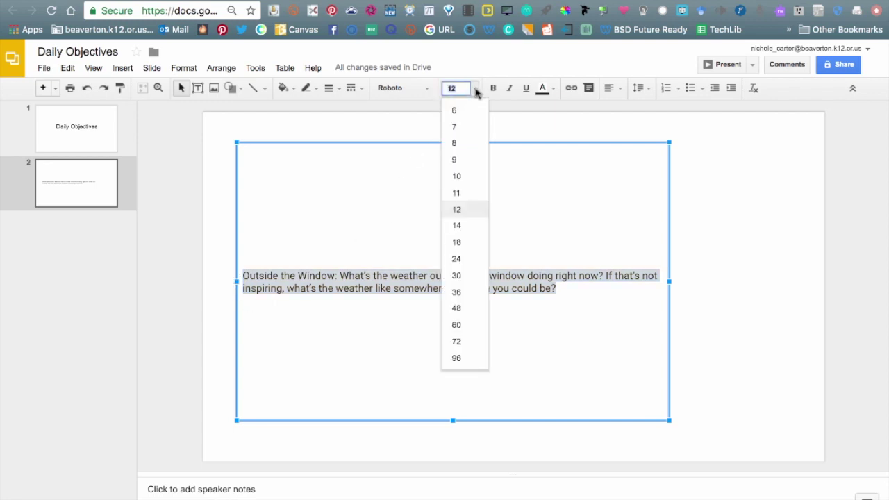
pyautogui.click(456, 359)
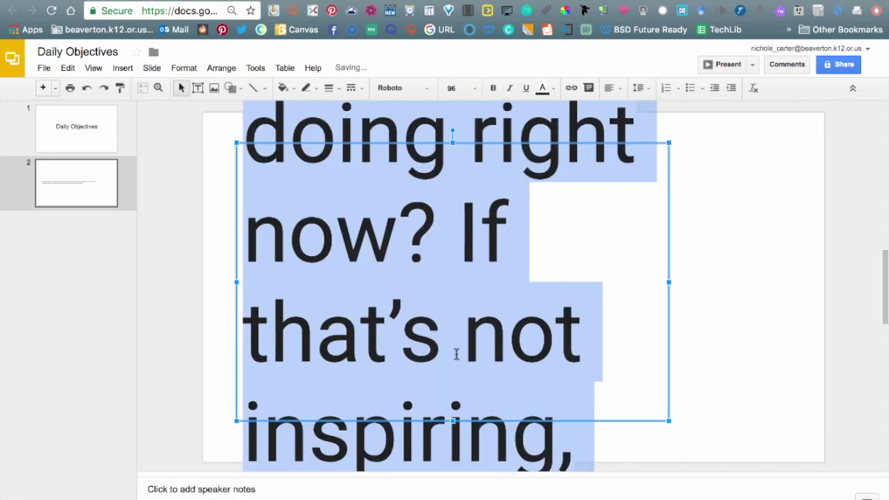
pyautogui.click(475, 89)
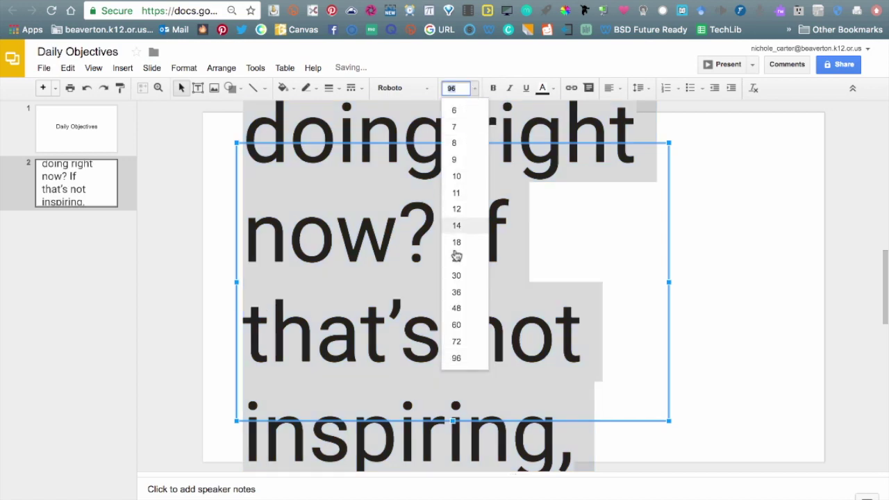
pyautogui.click(456, 324)
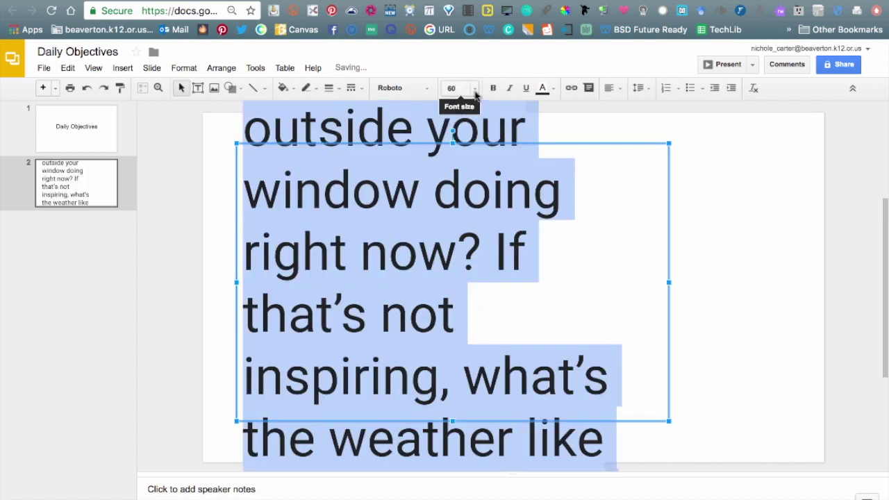
pyautogui.click(474, 89)
pyautogui.click(458, 259)
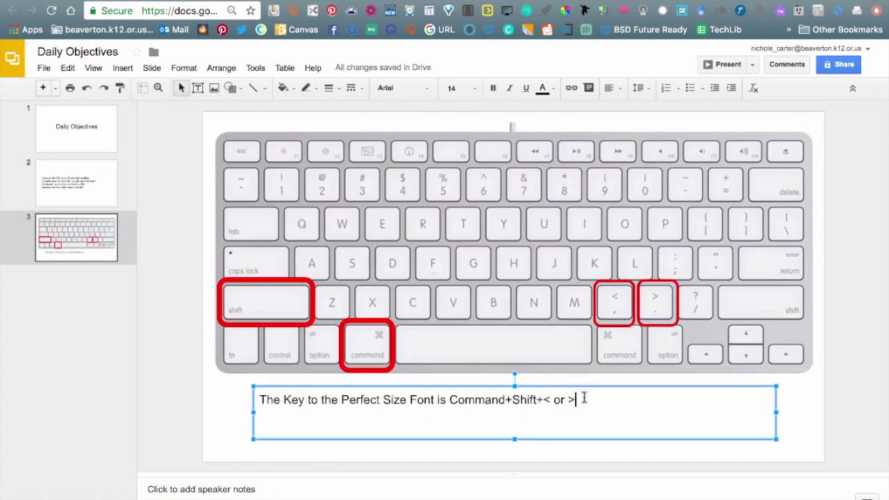
# Step: Select the whole caption and adjust its size with the Command+Shift+> and < shortcuts
pyautogui.press('super+a')
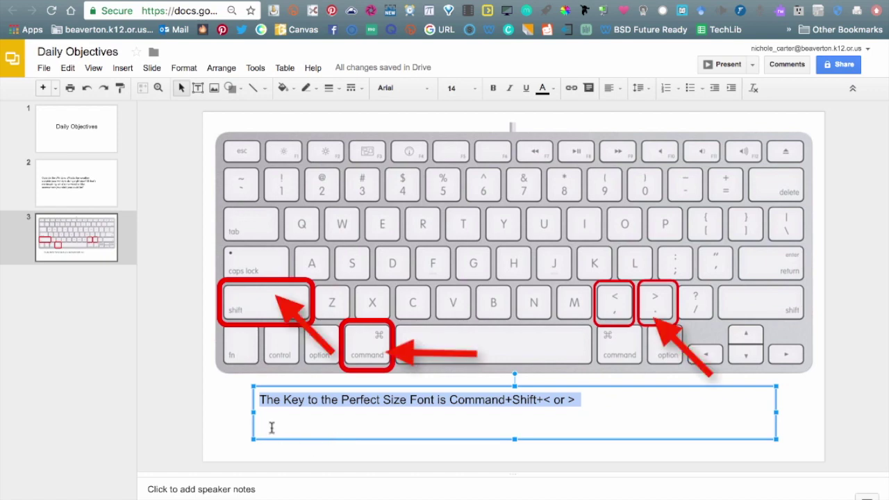
pyautogui.press('super+shift+period')
pyautogui.press('super+shift+period')
pyautogui.press('super+shift+period')
pyautogui.press('super+shift+period')
pyautogui.press('super+shift+period')
pyautogui.press('super+shift+period')
pyautogui.press('super+shift+period')
pyautogui.press('super+shift+period')
pyautogui.press('super+shift+period')
pyautogui.press('super+shift+comma')
pyautogui.press('super+shift+period')
pyautogui.press('super+shift+comma')
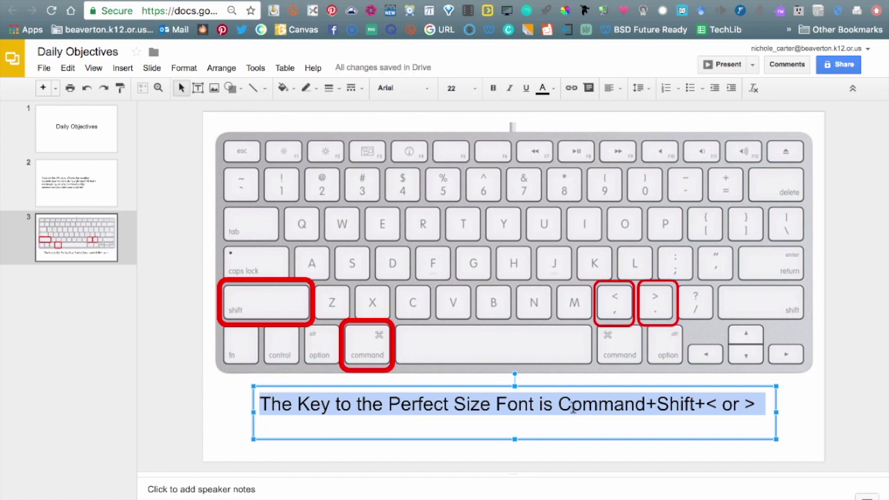
# Step: Move 'Command+Shift+< or >' onto a second line and enlarge the caption to 37 pt
pyautogui.click(559, 404)
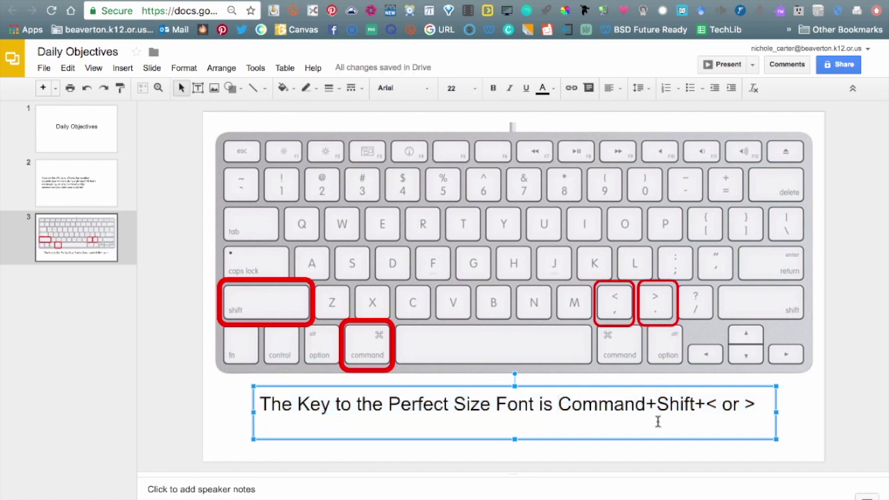
pyautogui.press('Return')
pyautogui.press('super+a')
pyautogui.press('super+shift+period')
pyautogui.press('super+shift+period')
pyautogui.press('super+shift+period')
pyautogui.press('super+shift+period')
pyautogui.press('super+shift+period')
pyautogui.press('super+shift+period')
pyautogui.press('super+shift+period')
pyautogui.press('super+shift+period')
pyautogui.press('super+shift+period')
pyautogui.press('super+shift+period')
pyautogui.press('super+shift+period')
pyautogui.press('super+shift+period')
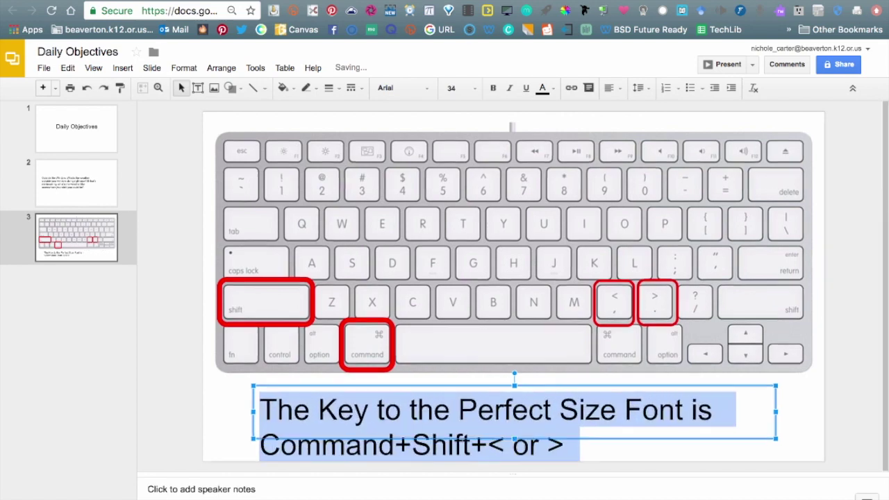
pyautogui.press('super+shift+period')
pyautogui.press('super+shift+period')
pyautogui.press('super+shift+period')
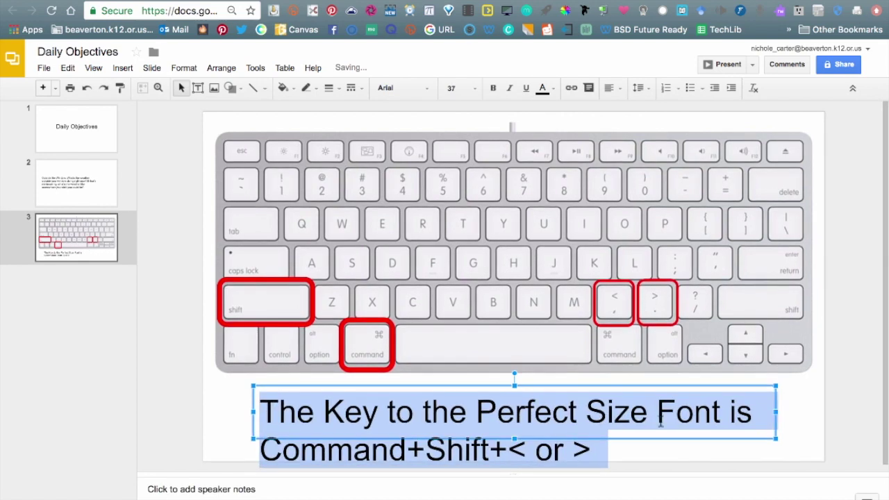
# Step: Centre the caption text and nudge its box up just beneath the keyboard picture
pyautogui.click(616, 89)
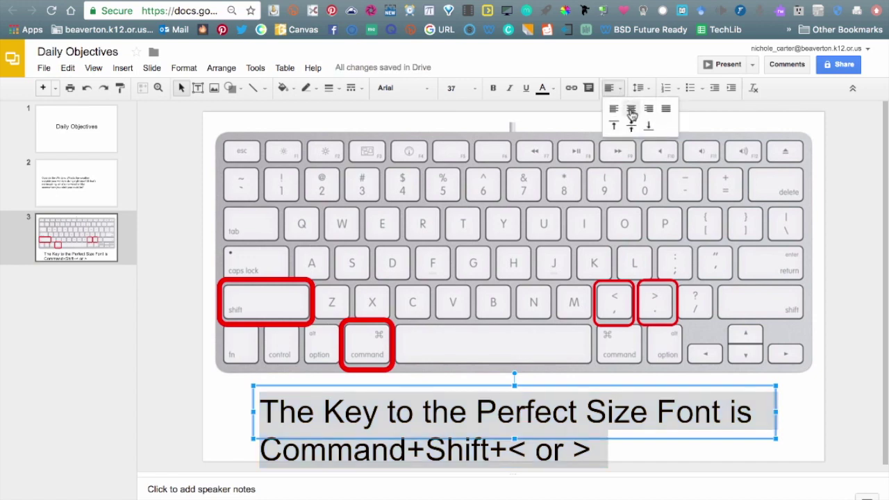
pyautogui.click(632, 112)
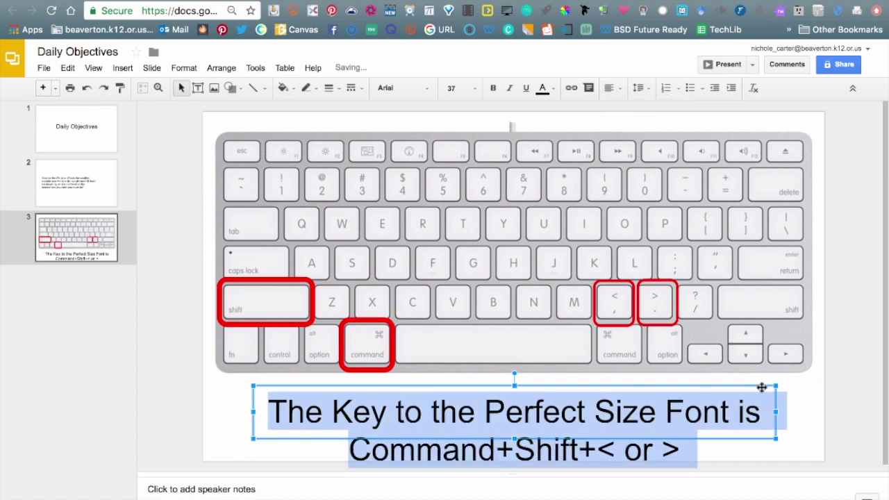
pyautogui.click(735, 385)
pyautogui.press('Up')
pyautogui.press('Up')
pyautogui.press('Up')
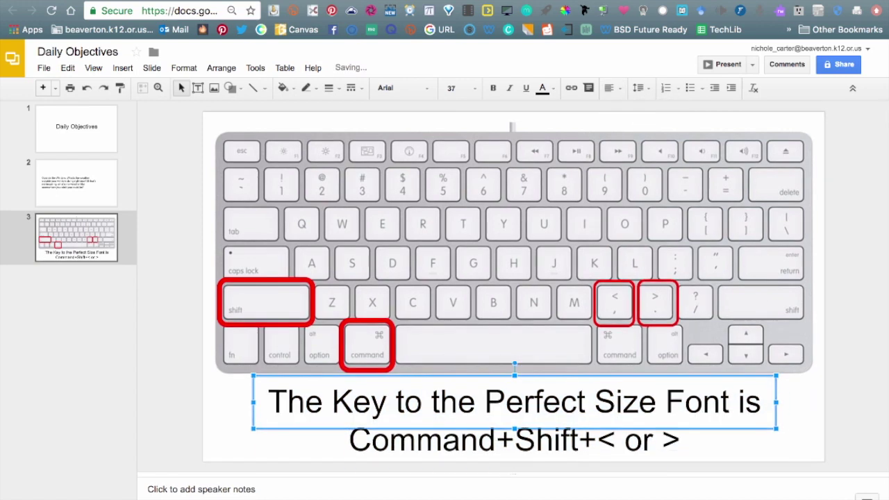
pyautogui.click(829, 375)
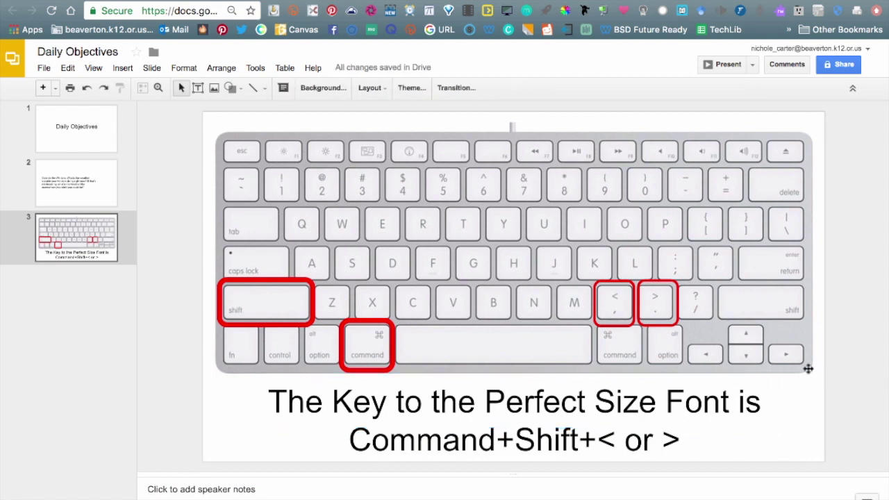
# Step: Enlarge slide 2's weather prompt to 44 pt and widen its text box toward the right edge
pyautogui.click(96, 200)
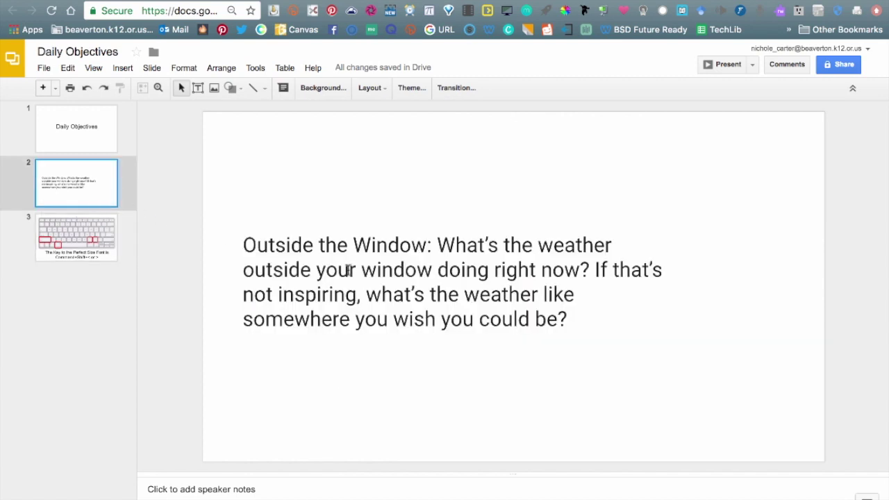
pyautogui.click(357, 270)
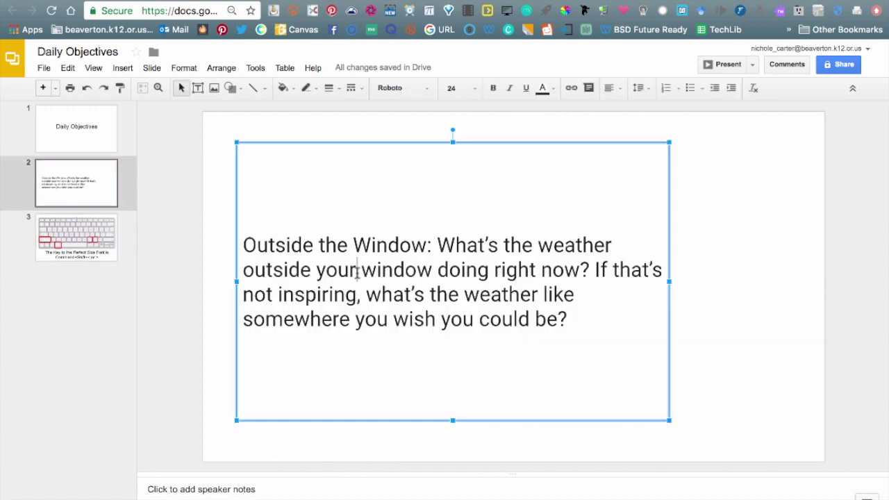
pyautogui.press('super+a')
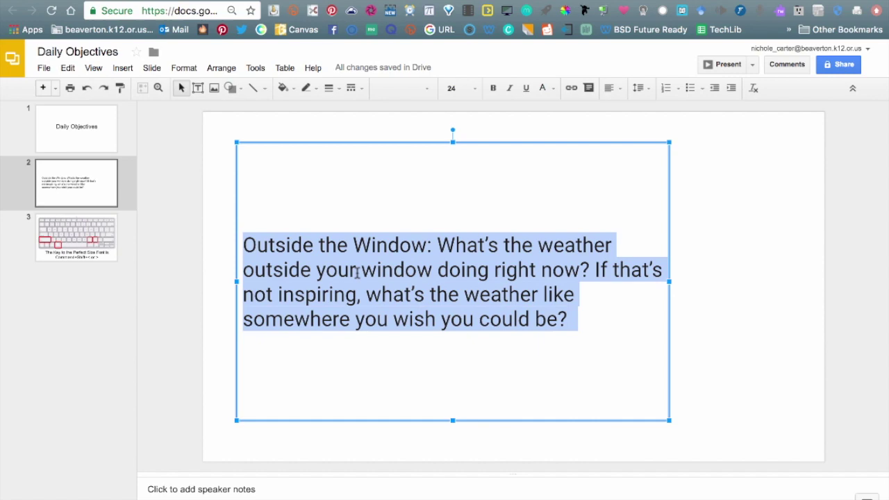
pyautogui.press('super+shift+period')
pyautogui.press('super+shift+period')
pyautogui.press('super+shift+period')
pyautogui.press('super+shift+period')
pyautogui.press('super+shift+period')
pyautogui.press('super+shift+period')
pyautogui.press('super+shift+period')
pyautogui.press('super+shift+period')
pyautogui.press('super+shift+period')
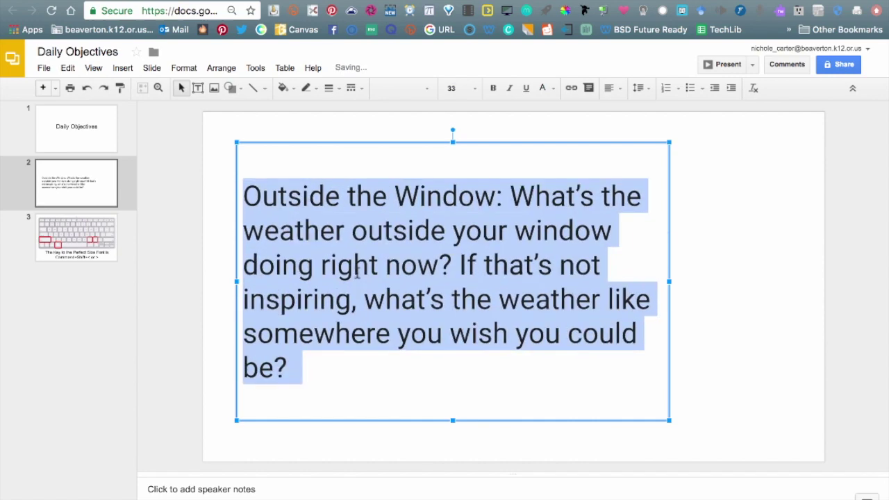
pyautogui.press('super+shift+period')
pyautogui.press('super+shift+period')
pyautogui.press('super+shift+period')
pyautogui.press('super+shift+period')
pyautogui.press('super+shift+period')
pyautogui.press('super+shift+period')
pyautogui.press('super+shift+period')
pyautogui.press('super+shift+period')
pyautogui.press('super+shift+period')
pyautogui.press('super+shift+period')
pyautogui.press('super+shift+period')
pyautogui.press('super+shift+period')
pyautogui.press('super+shift+period')
pyautogui.press('super+shift+comma')
pyautogui.press('super+shift+comma')
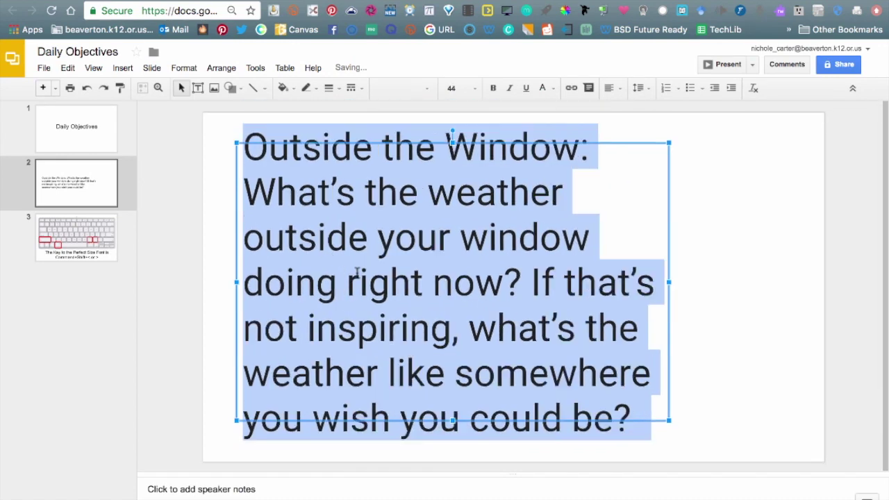
pyautogui.click(674, 283)
pyautogui.moveTo(674, 283); pyautogui.dragTo(791, 282)
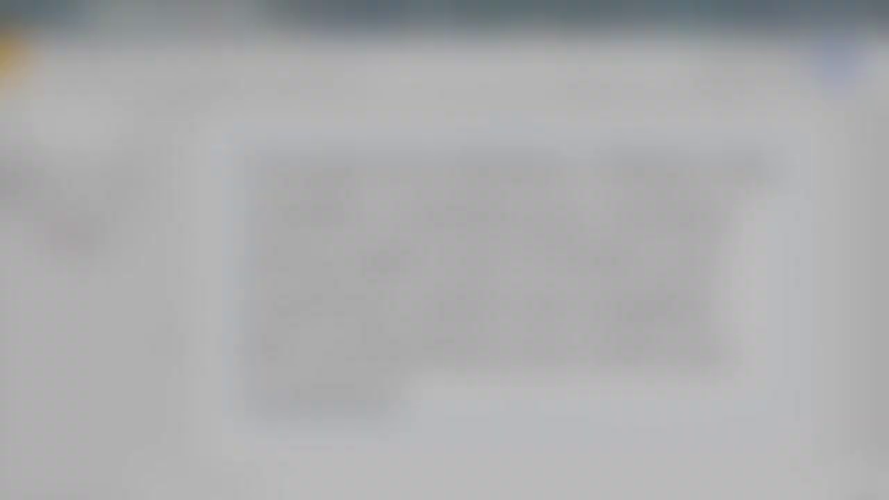
pyautogui.click(73, 191)
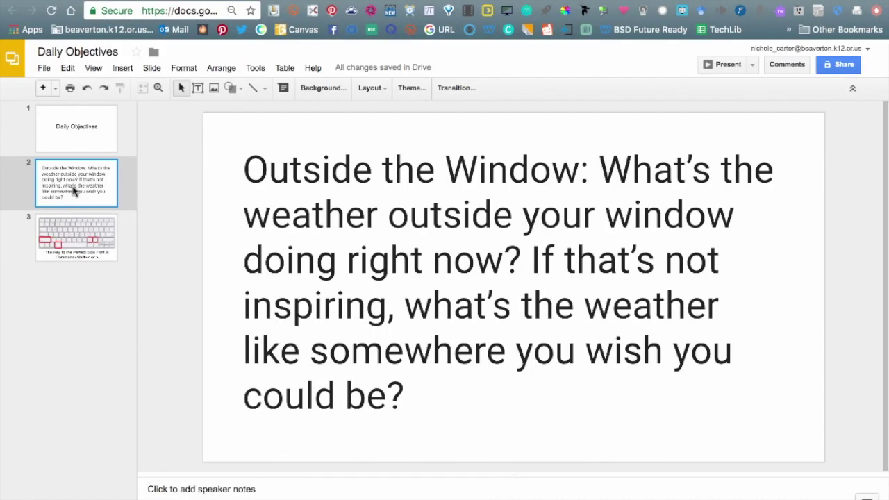
# Step: Duplicate the weather prompt slide three times so slides 2–5 hold it, then open slide 3
pyautogui.rightClick(74, 191)
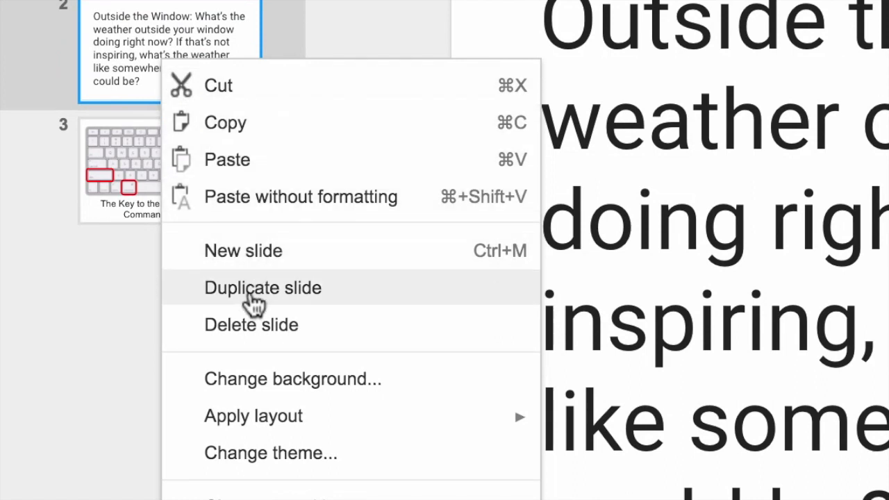
pyautogui.click(244, 300)
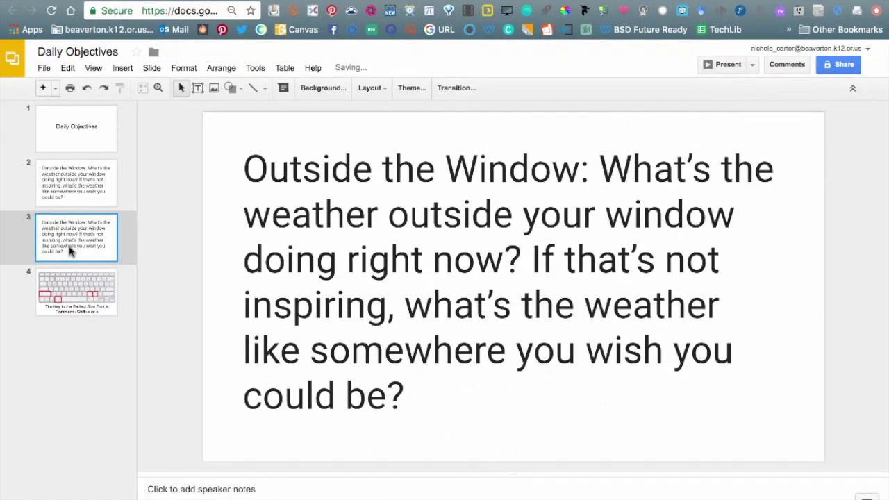
pyautogui.rightClick(155, 201)
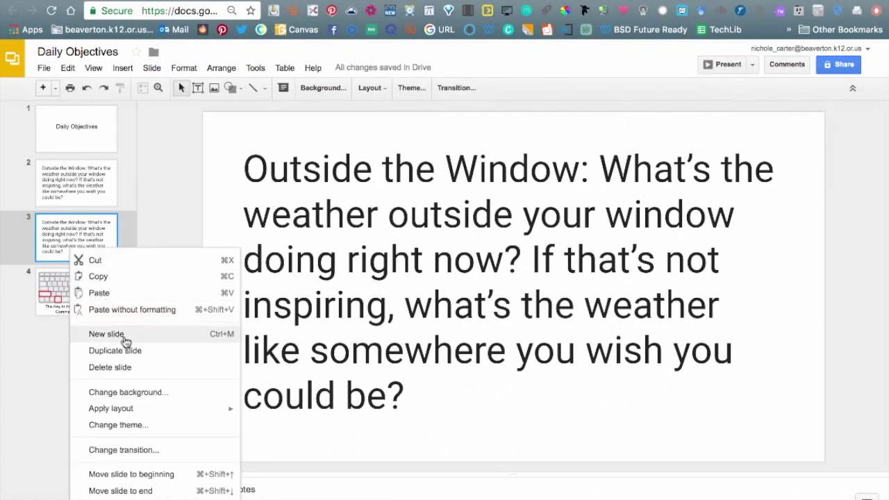
pyautogui.click(134, 350)
pyautogui.rightClick(85, 287)
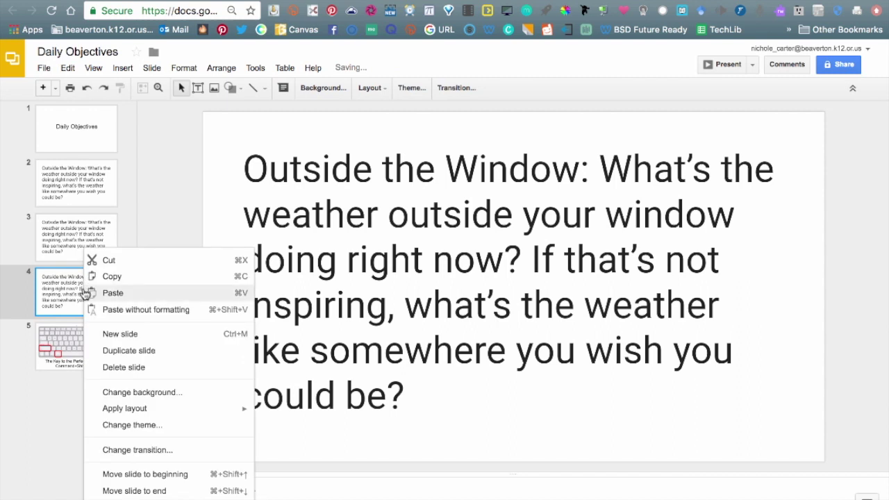
pyautogui.click(139, 351)
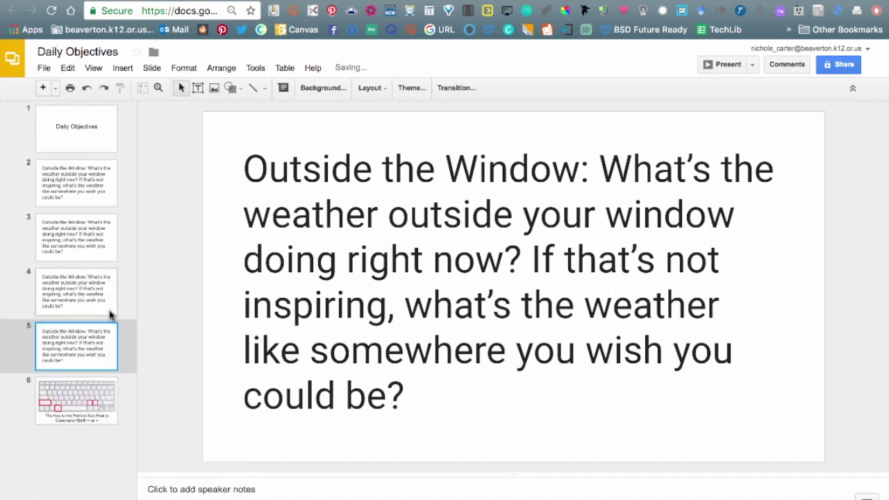
pyautogui.click(74, 192)
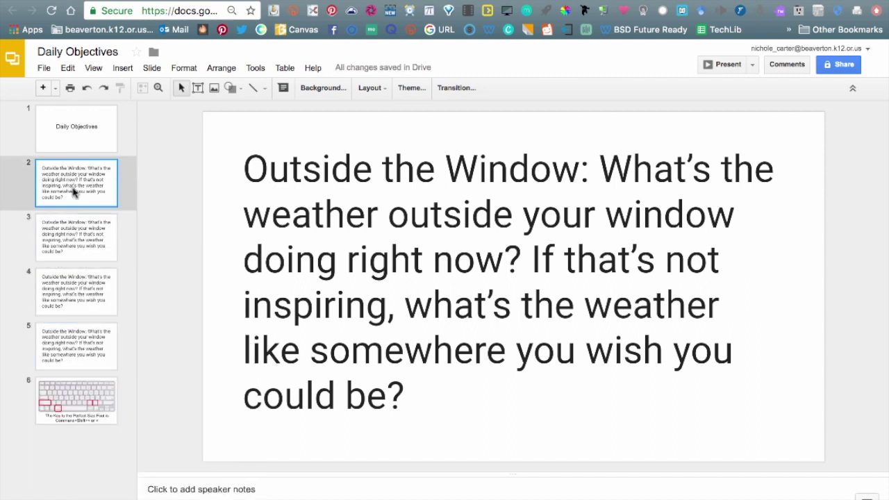
pyautogui.click(75, 225)
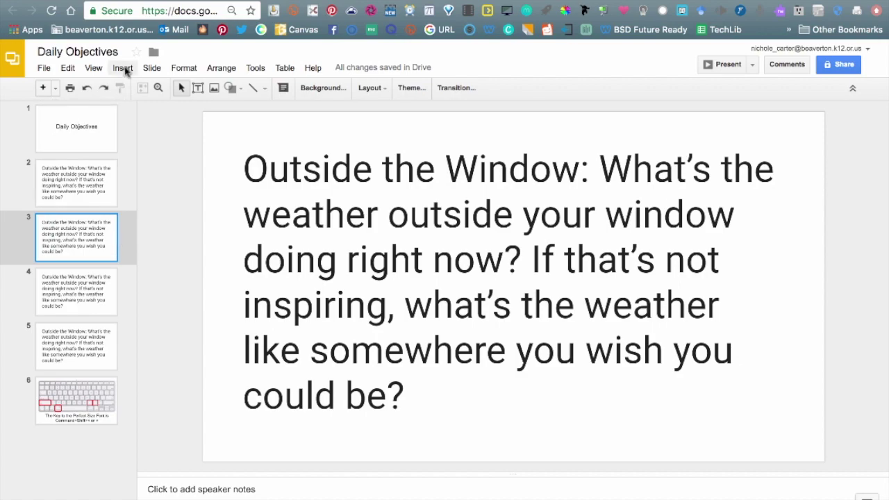
# Step: Search YouTube for '10 minute timer' and insert the 10 Minute Timer video onto slide 3
pyautogui.click(122, 67)
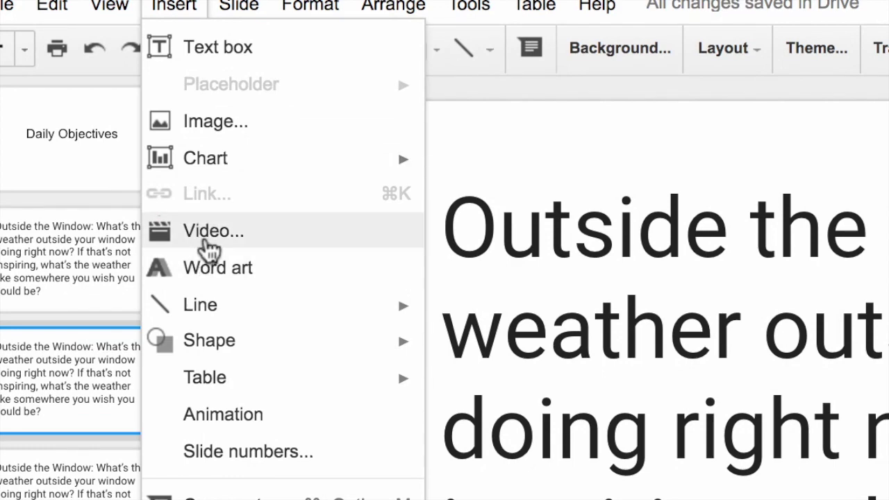
pyautogui.click(205, 240)
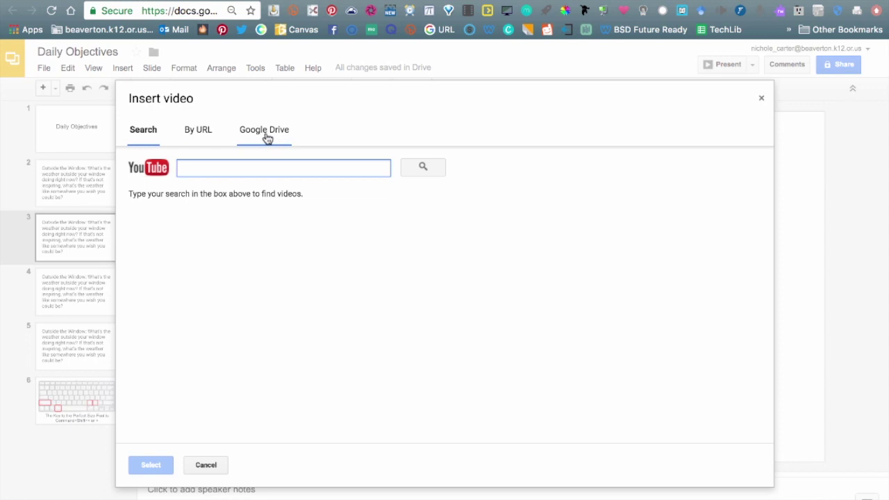
pyautogui.write('10 minute ')
pyautogui.write('timer')
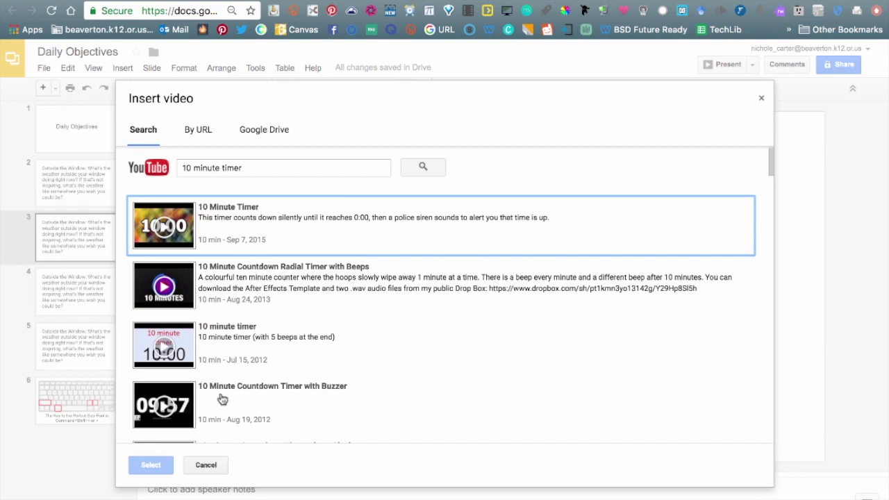
pyautogui.scroll(-3, 171, 426)
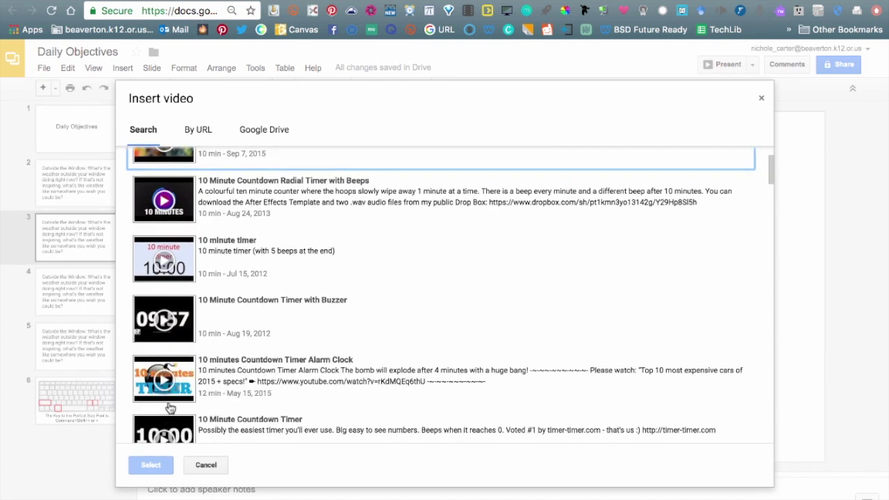
pyautogui.scroll(2, 170, 408)
pyautogui.click(294, 195)
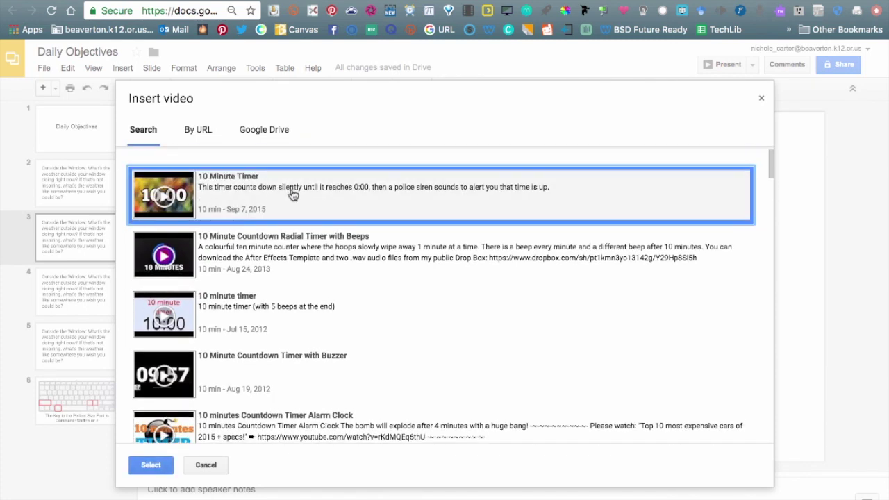
pyautogui.click(150, 465)
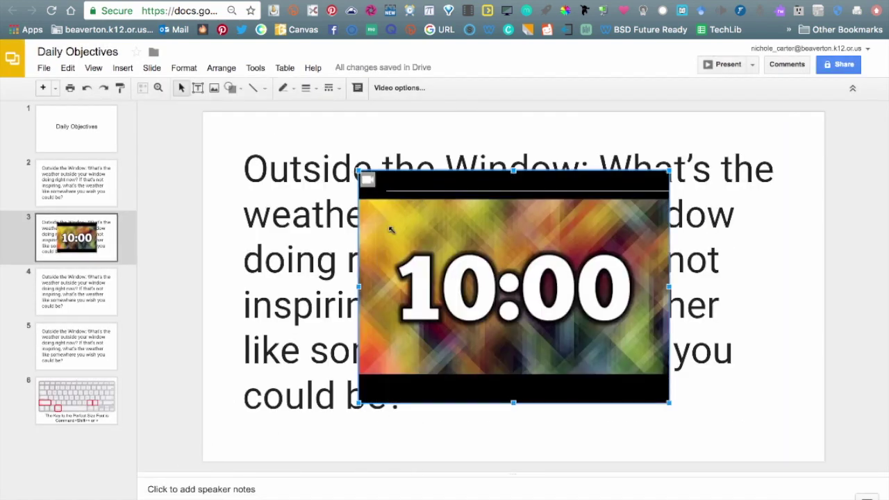
# Step: Shrink the timer video and move it into slide 3's bottom-right corner
pyautogui.moveTo(582, 416); pyautogui.dragTo(579, 414)
pyautogui.moveTo(606, 368); pyautogui.dragTo(737, 417)
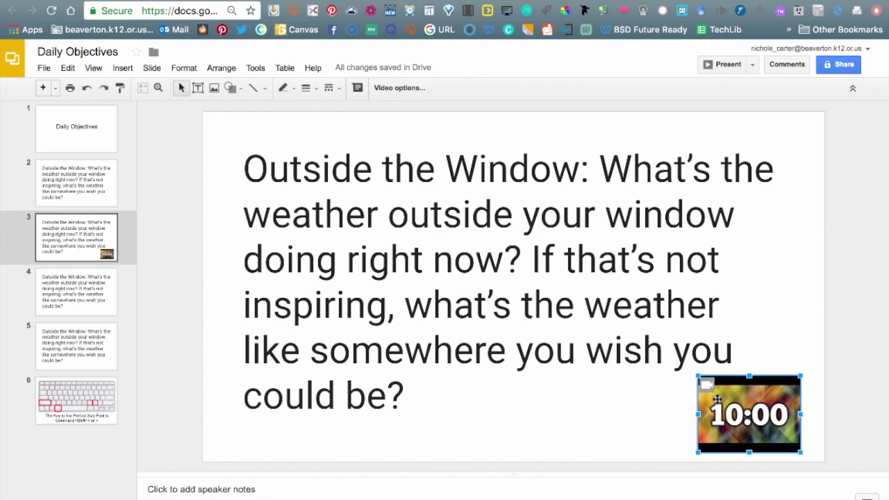
pyautogui.click(726, 65)
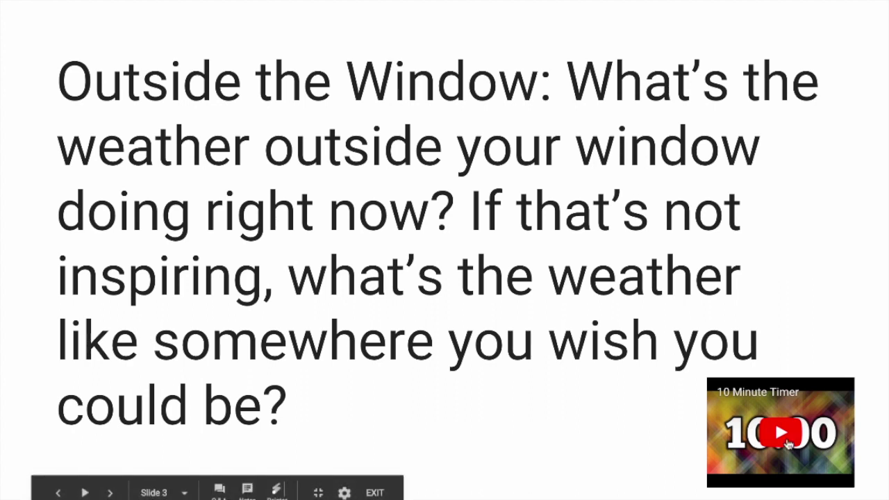
# Step: Play the timer video in the slideshow, exit presenting, and open slide 4
pyautogui.click(788, 435)
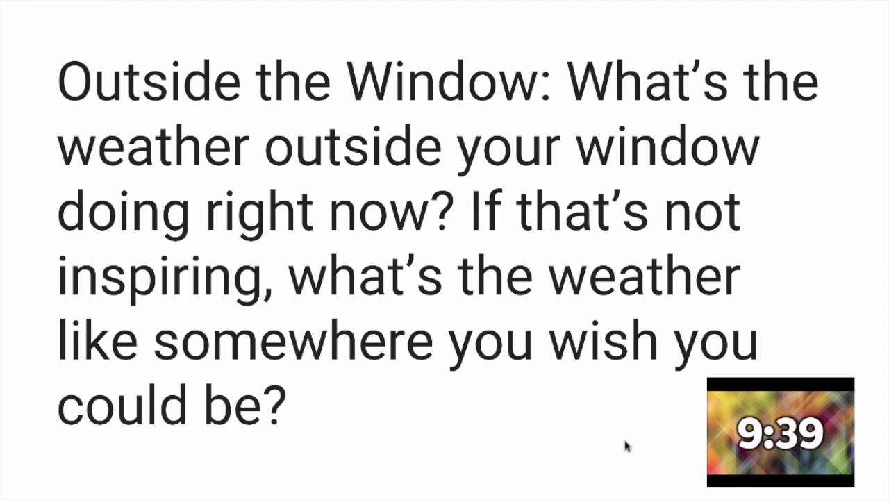
pyautogui.press('Escape')
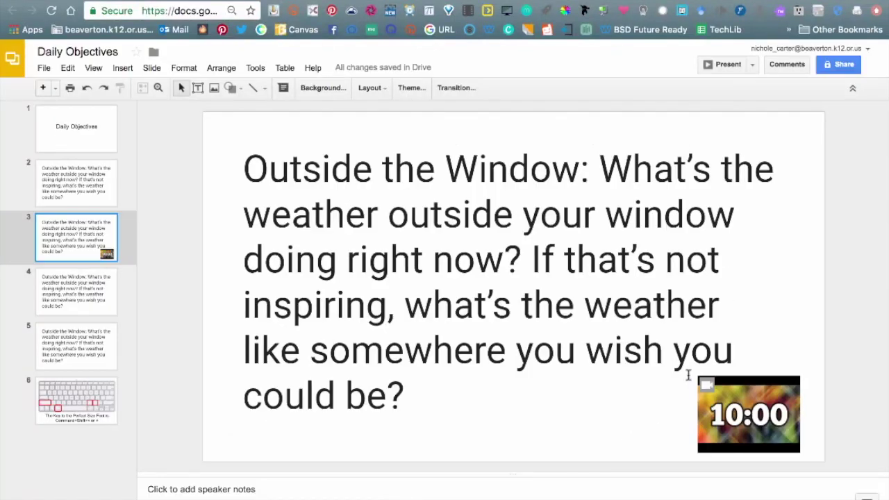
pyautogui.click(76, 285)
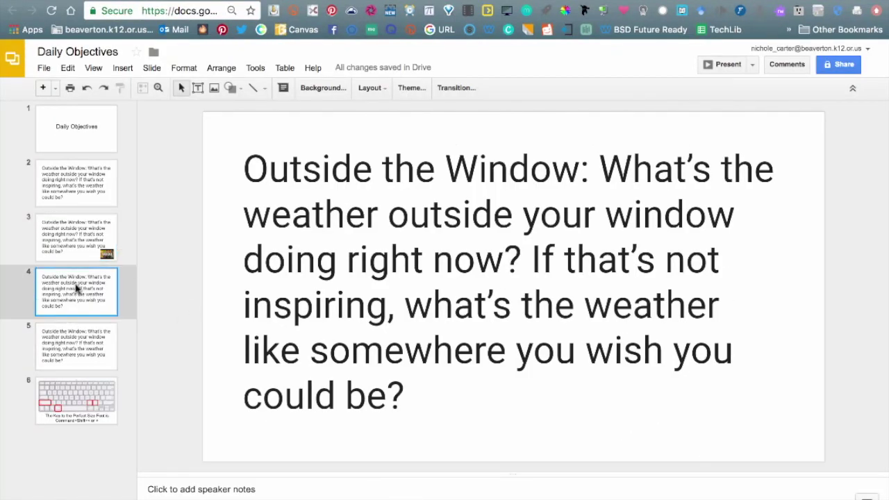